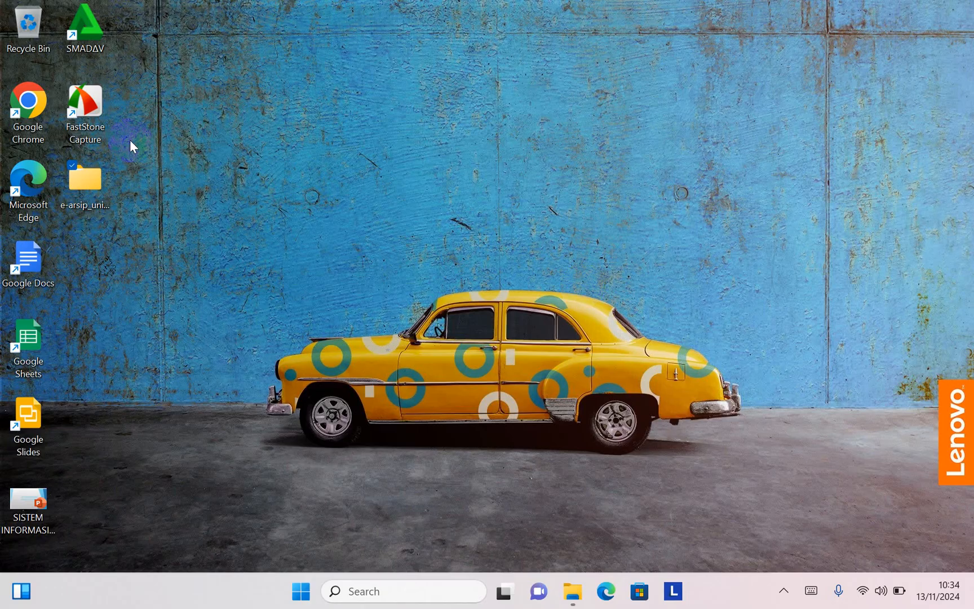
# Step: Open the C:\xampp folder in File Explorer and launch the xampp-control application
pyautogui.click(99, 185)
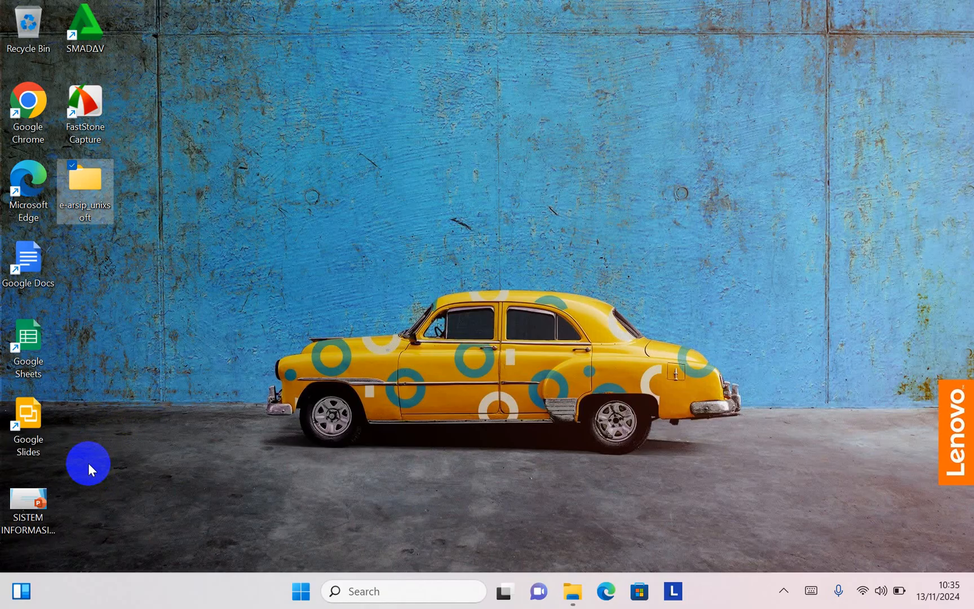
pyautogui.click(570, 589)
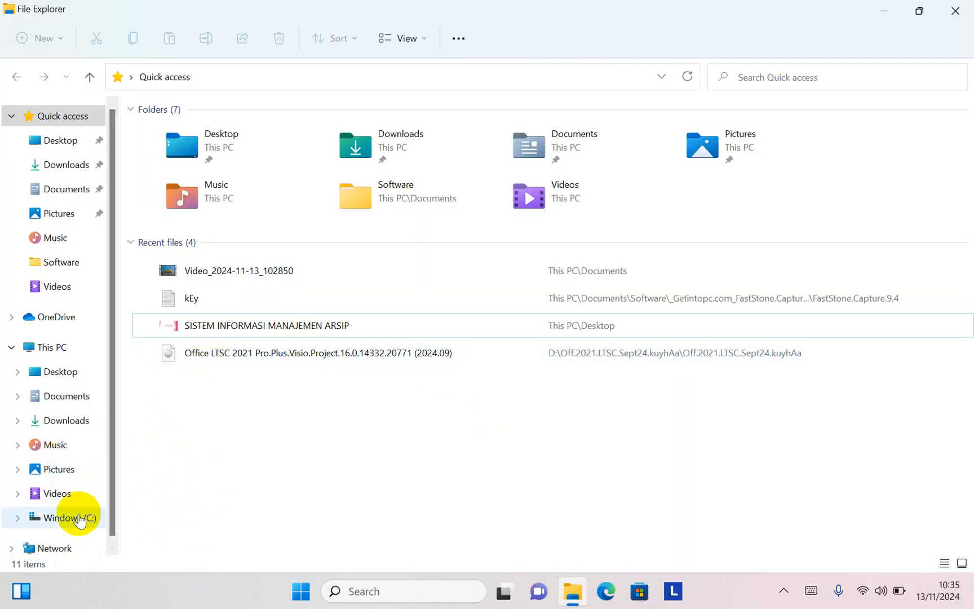
pyautogui.click(76, 517)
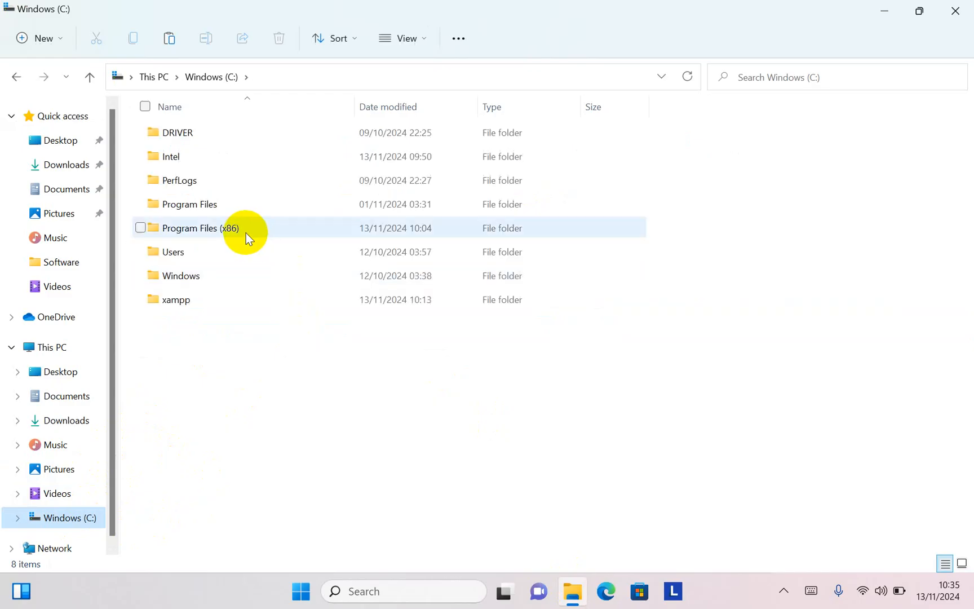
pyautogui.doubleClick(175, 300)
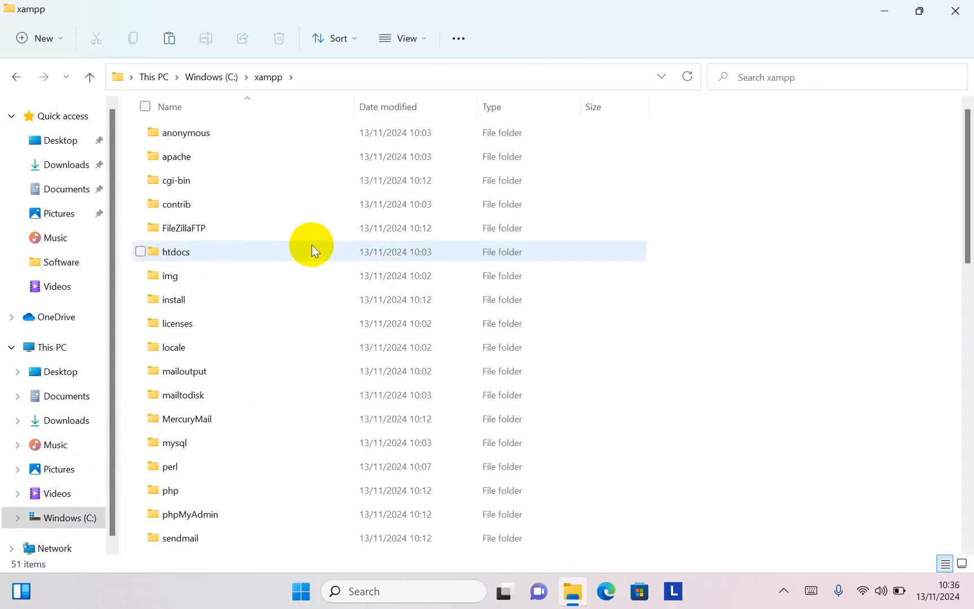
pyautogui.scroll(-1, 293, 265)
pyautogui.scroll(-10, 280, 284)
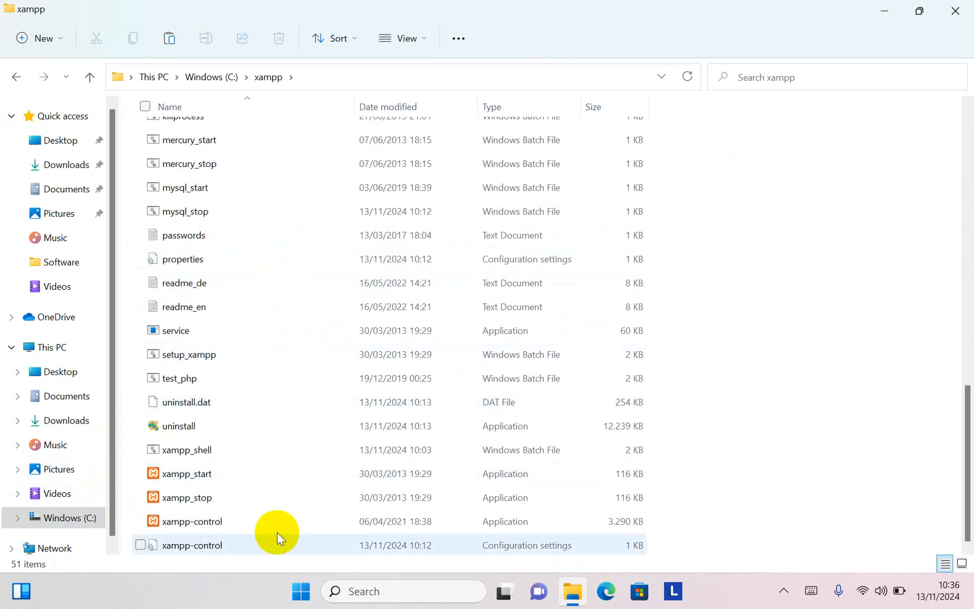
pyautogui.doubleClick(197, 524)
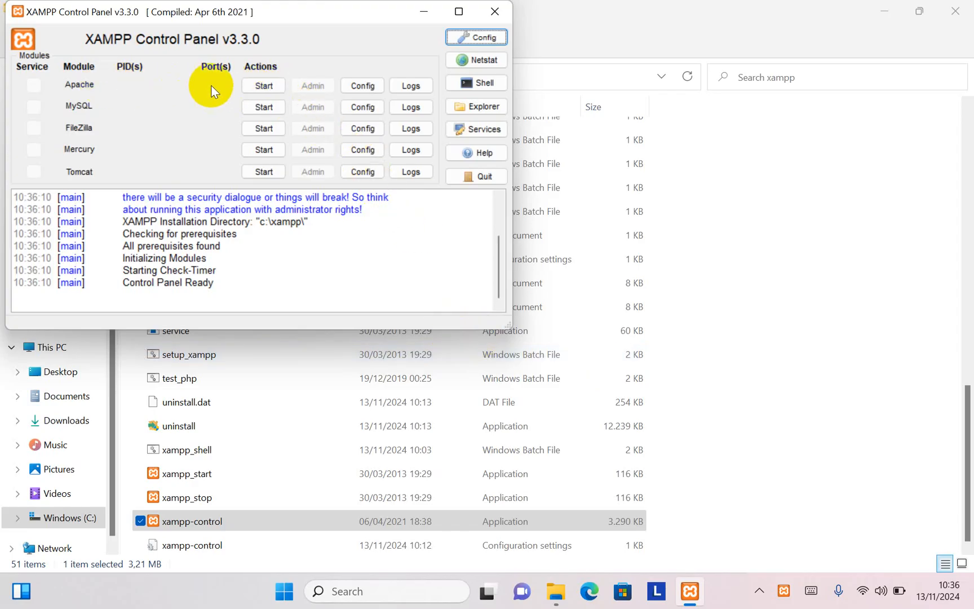
# Step: Start the Apache and MySQL modules, and clear the control panel and File Explorer windows off the desktop
pyautogui.click(264, 86)
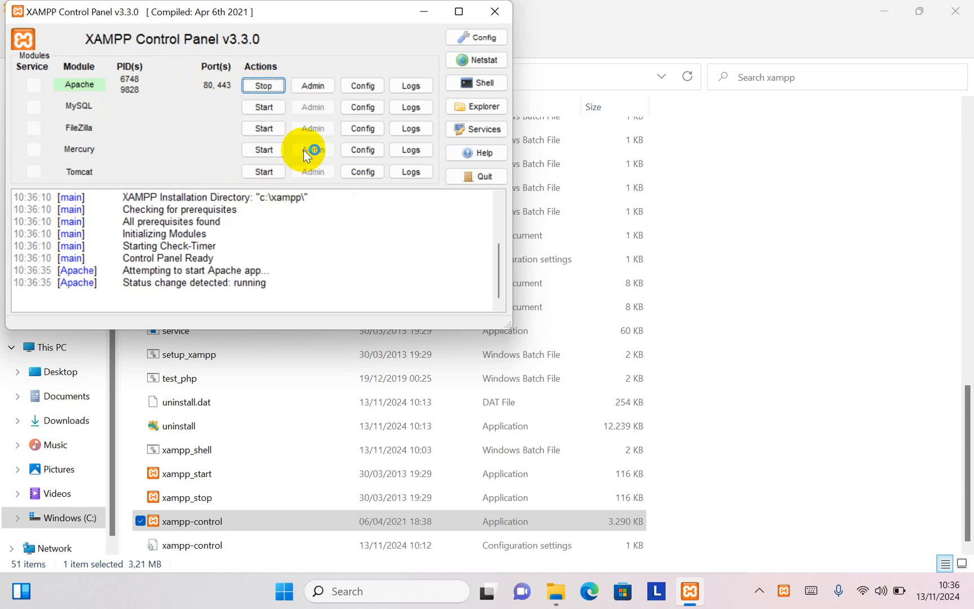
pyautogui.click(264, 108)
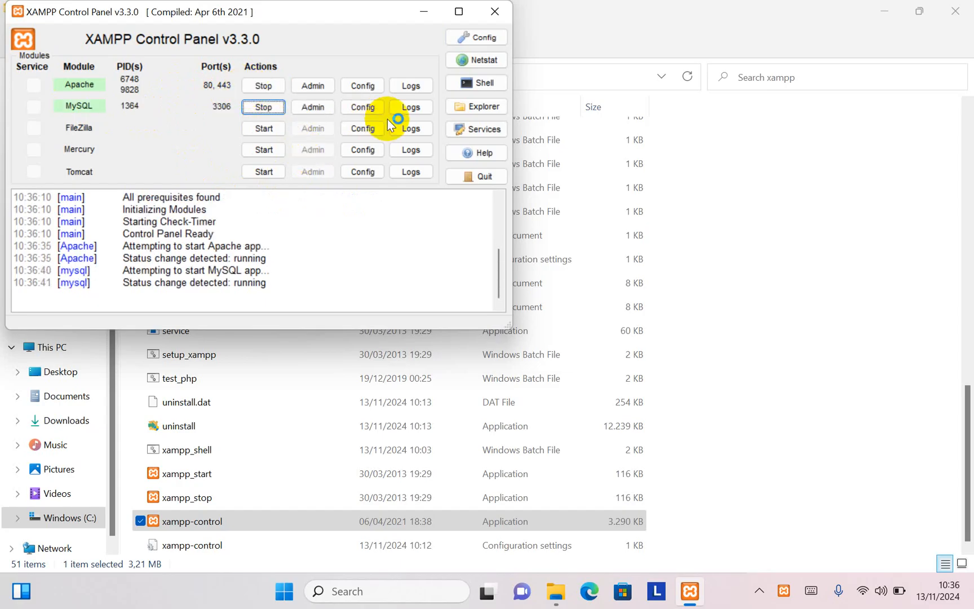
pyautogui.click(489, 38)
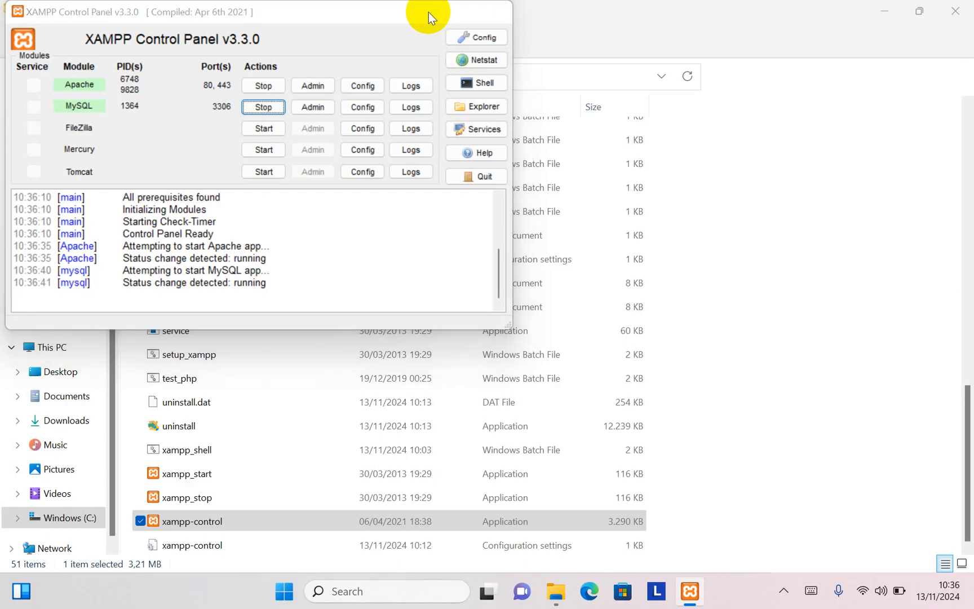
pyautogui.click(429, 13)
pyautogui.click(954, 18)
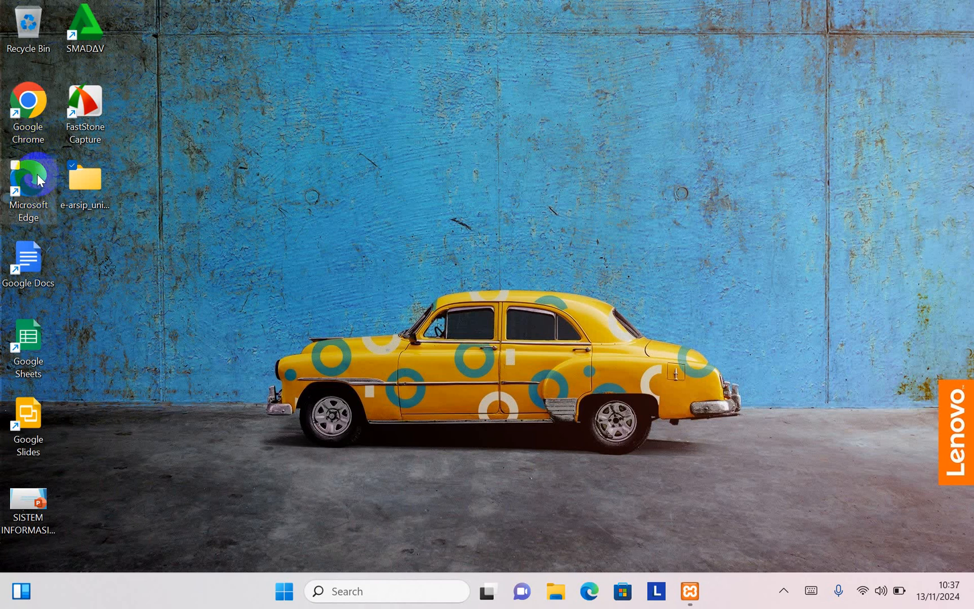
# Step: Launch Microsoft Edge, load localhost/ and go to phpMyAdmin from the XAMPP dashboard
pyautogui.doubleClick(59, 230)
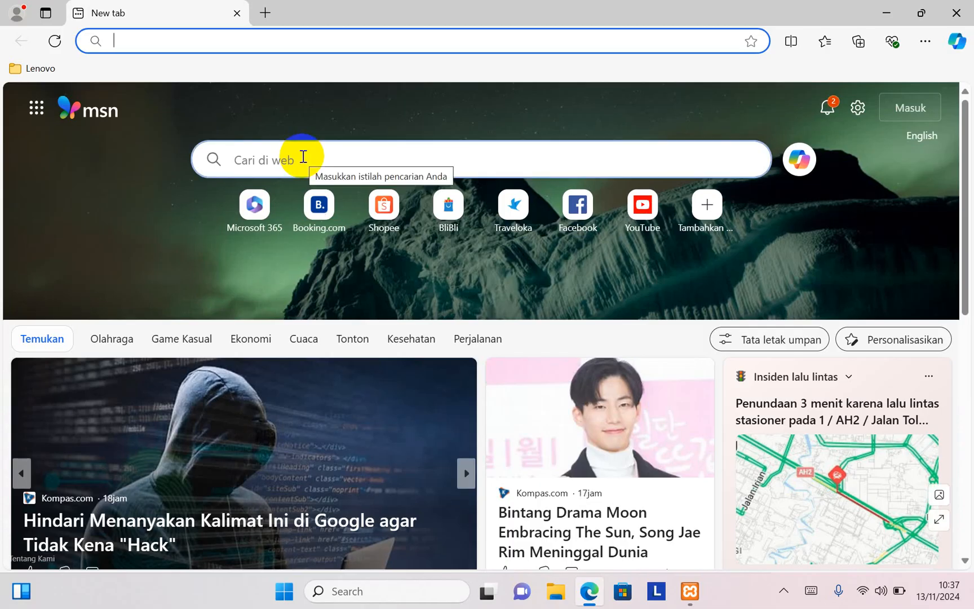
pyautogui.write('localhost')
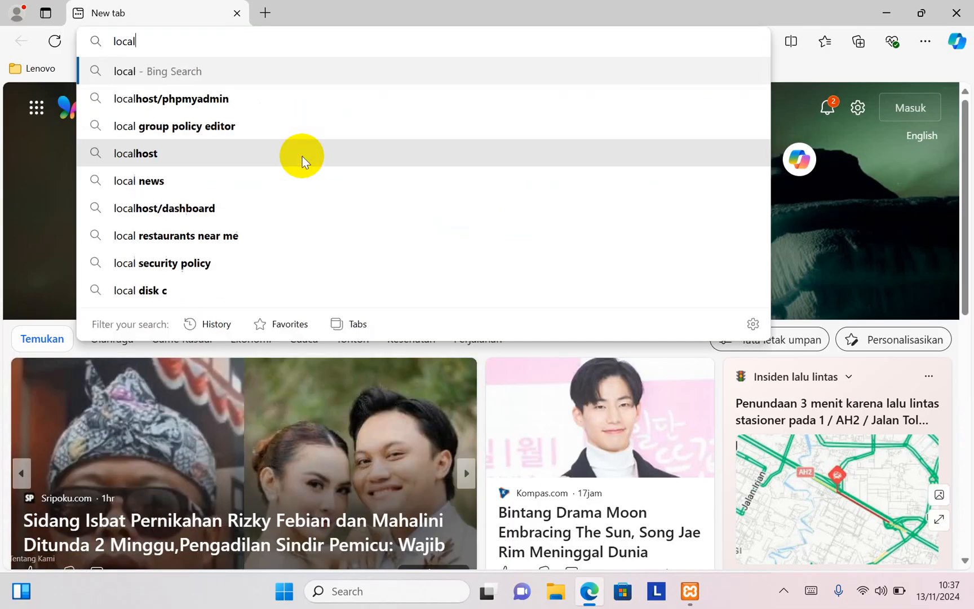
pyautogui.write('/')
pyautogui.press('Return')
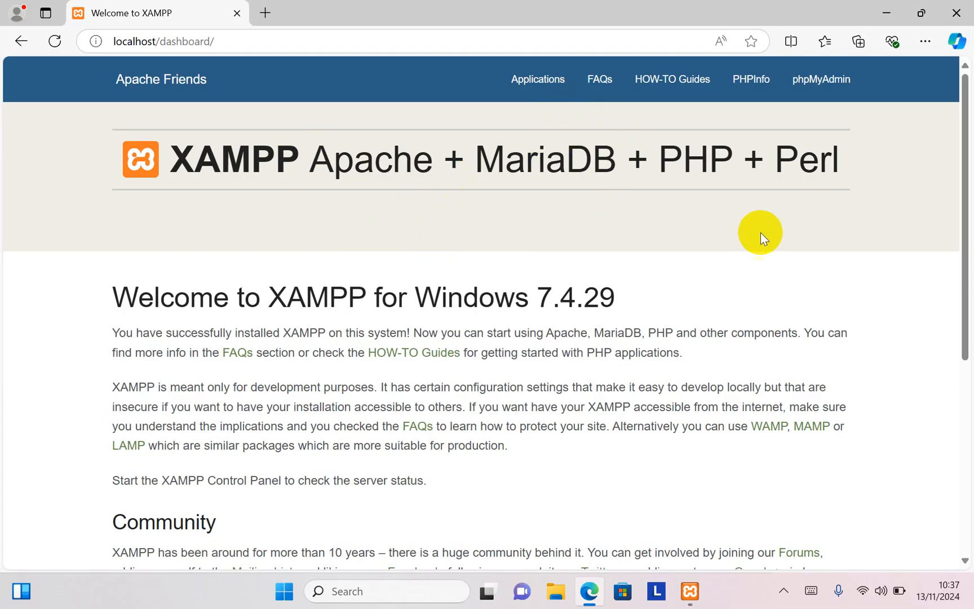
pyautogui.click(821, 89)
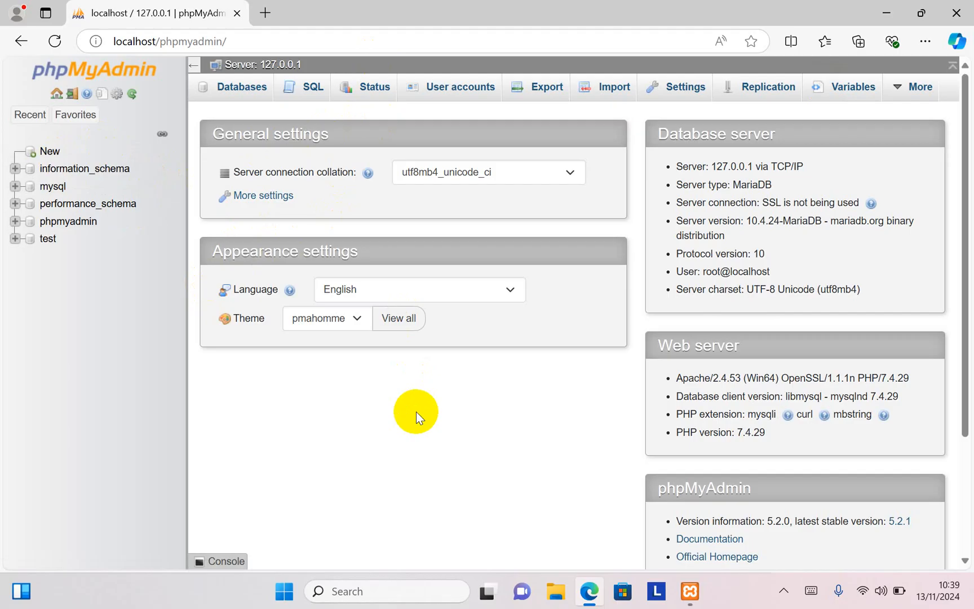
# Step: Copy the e-arsip_unixsoft folder from the desktop into C:\xampp\htdocs
pyautogui.click(887, 13)
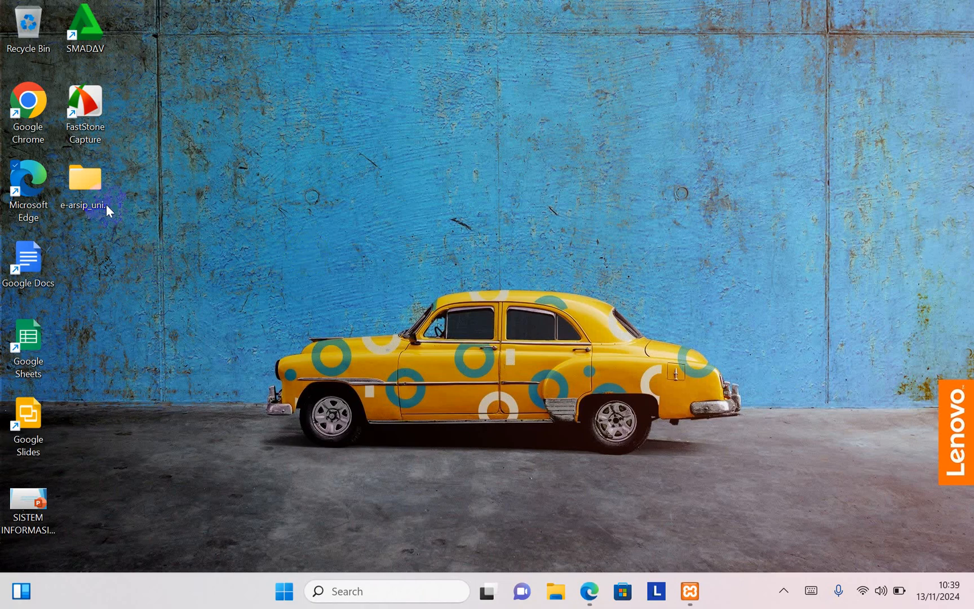
pyautogui.click(96, 187)
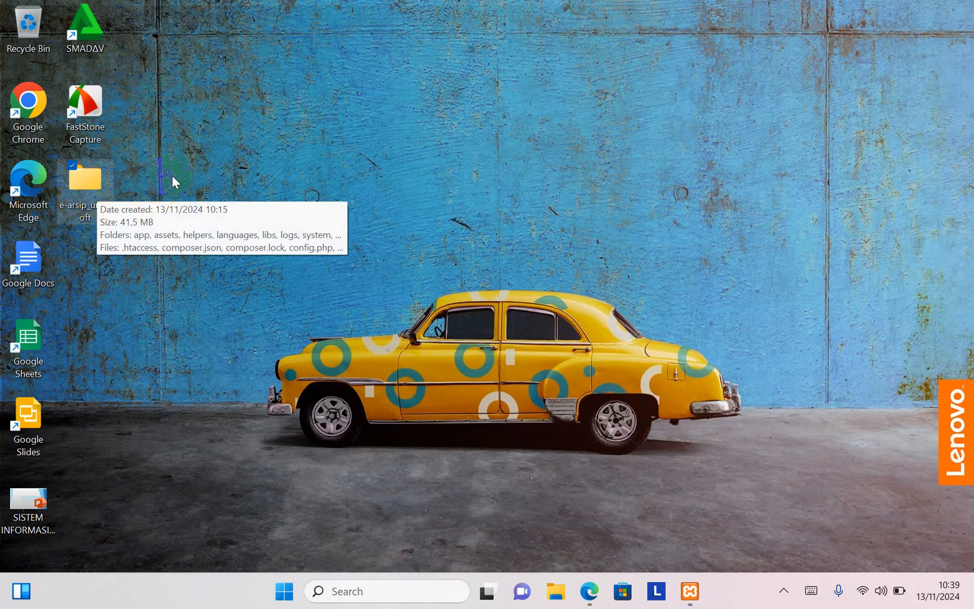
pyautogui.rightClick(86, 180)
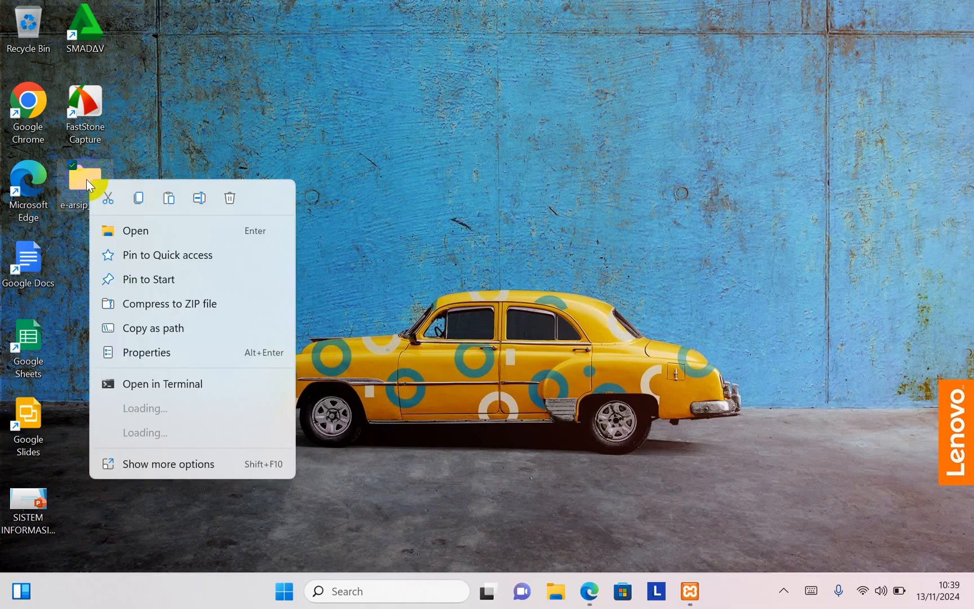
pyautogui.click(138, 198)
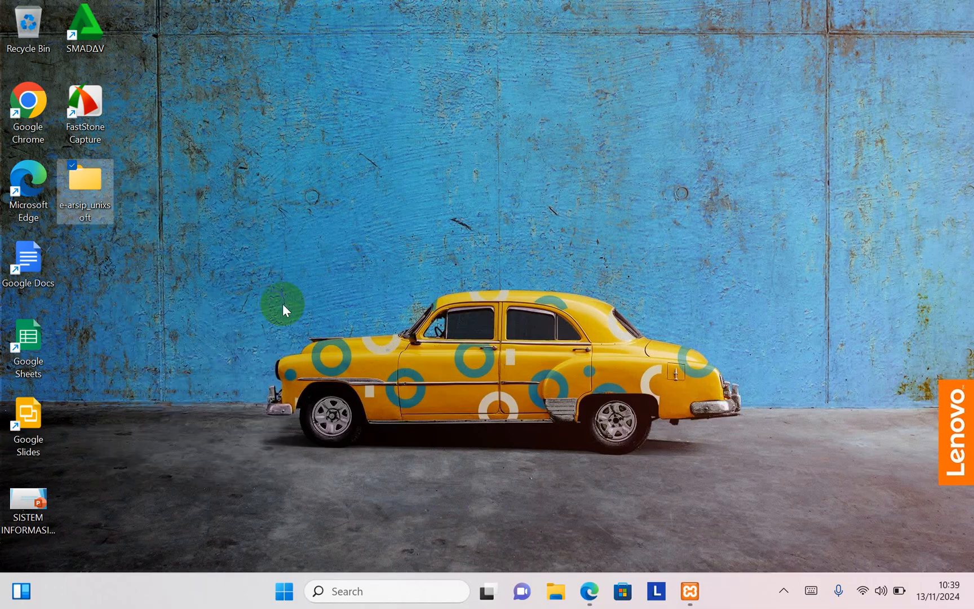
pyautogui.click(546, 598)
pyautogui.click(557, 596)
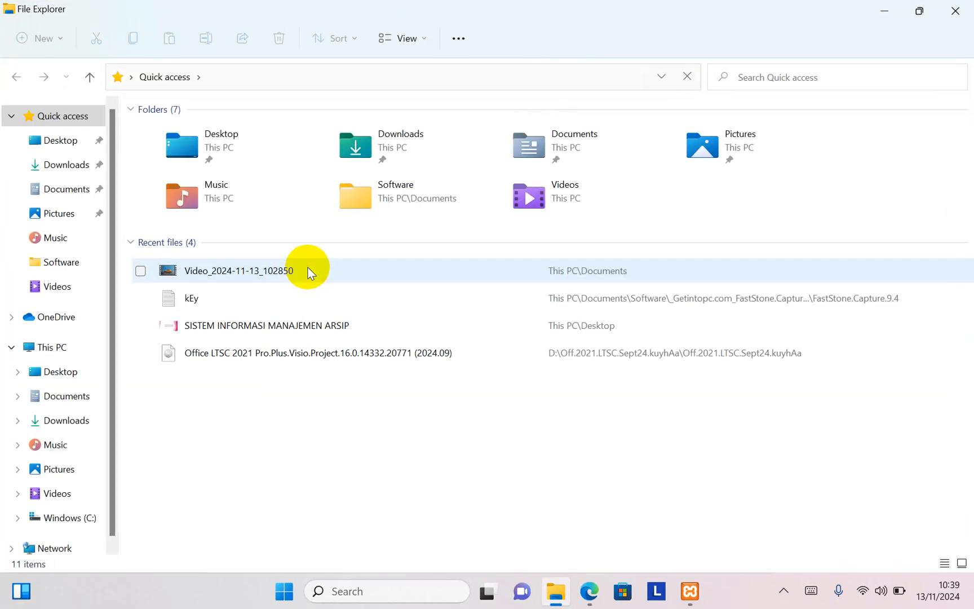
pyautogui.click(79, 518)
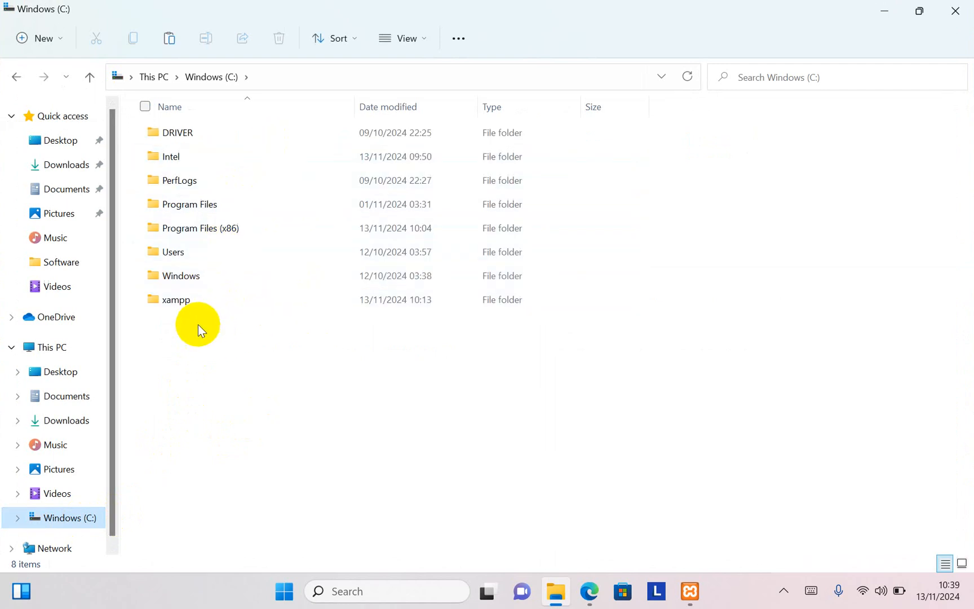
pyautogui.click(180, 304)
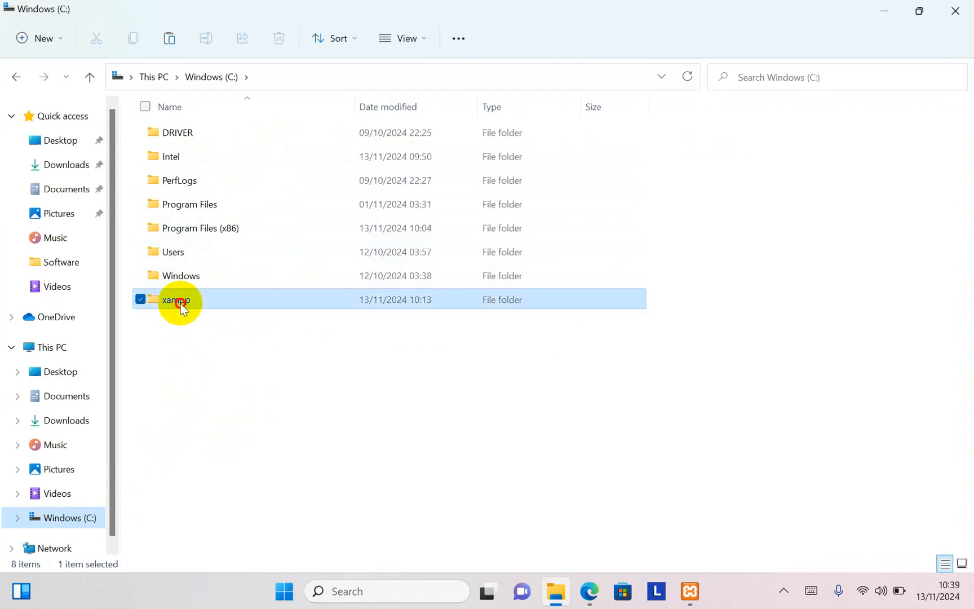
pyautogui.doubleClick(179, 302)
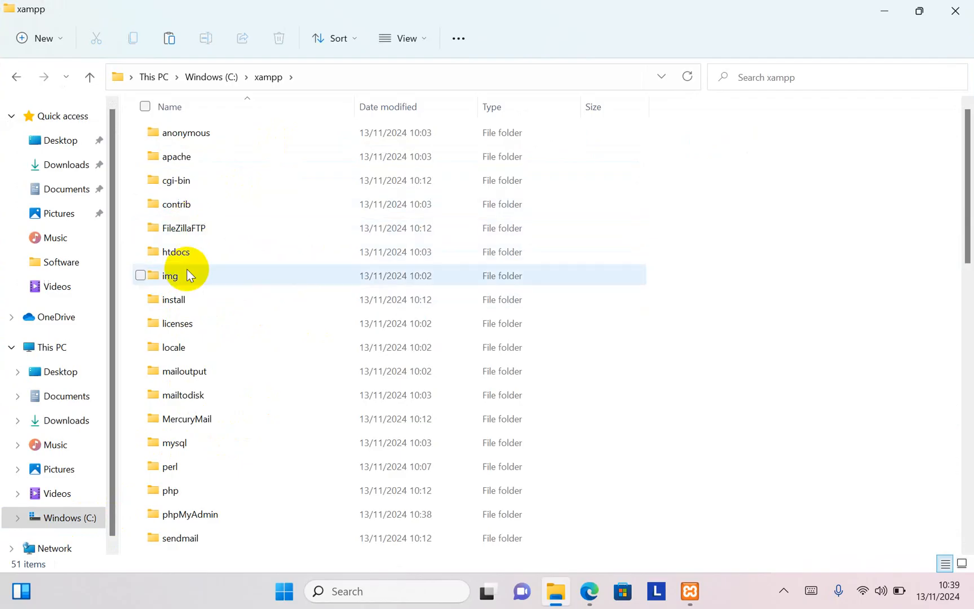
pyautogui.doubleClick(185, 258)
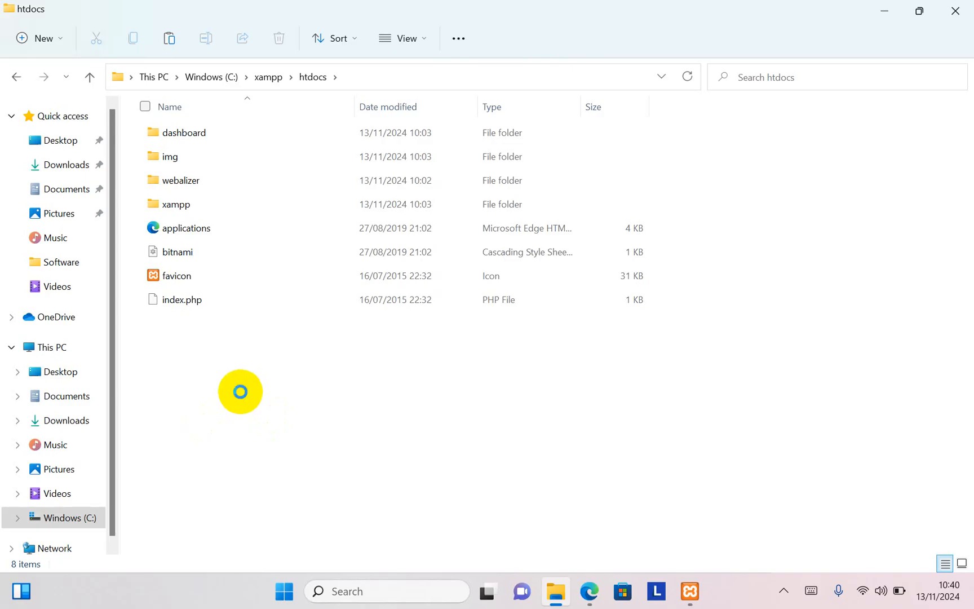
pyautogui.hotkey('ctrl', 'v')
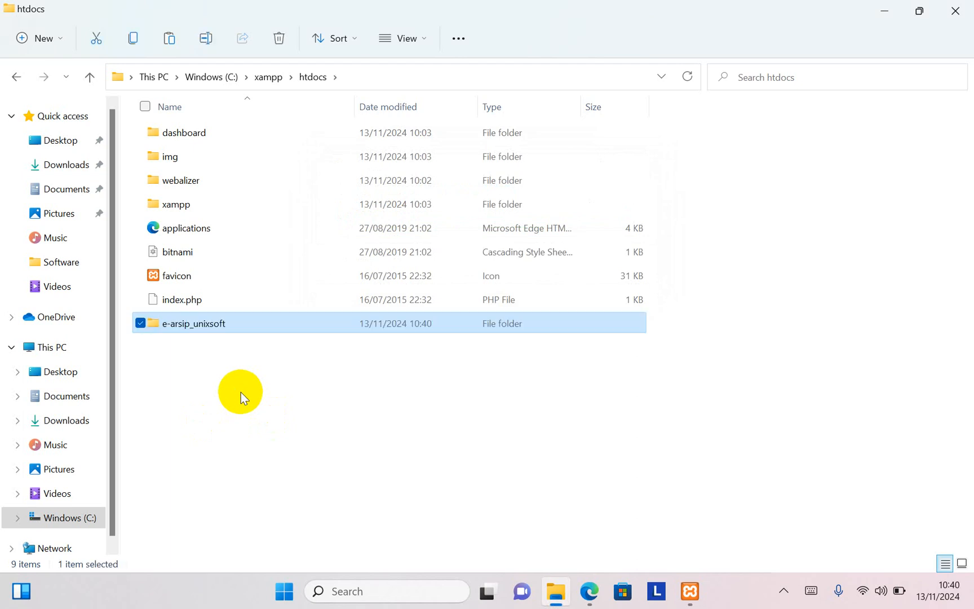
pyautogui.click(180, 359)
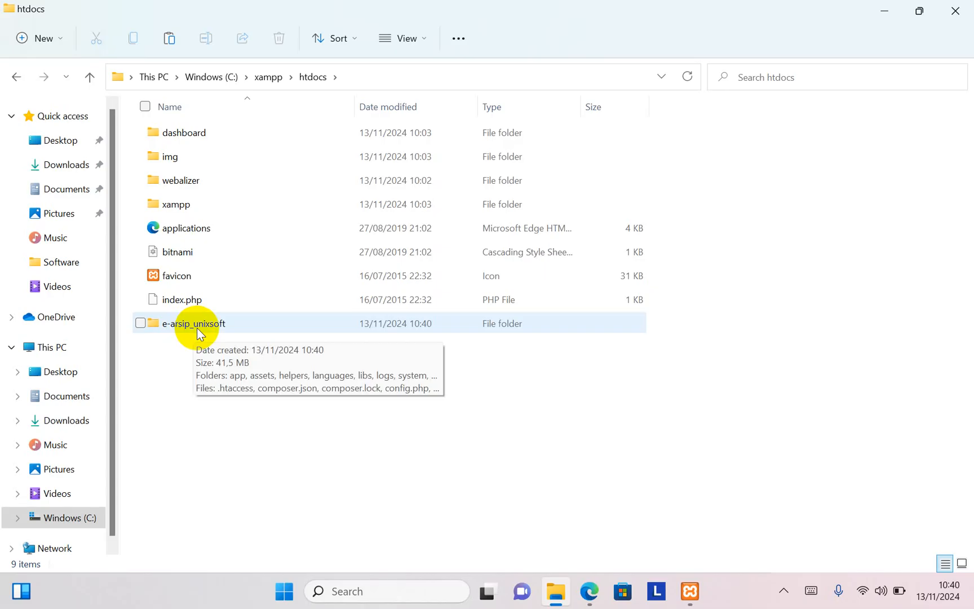
# Step: Open the e-arsip_unixsoft folder inside htdocs and copy the name of the dbarsip.sql file without its extension
pyautogui.click(589, 591)
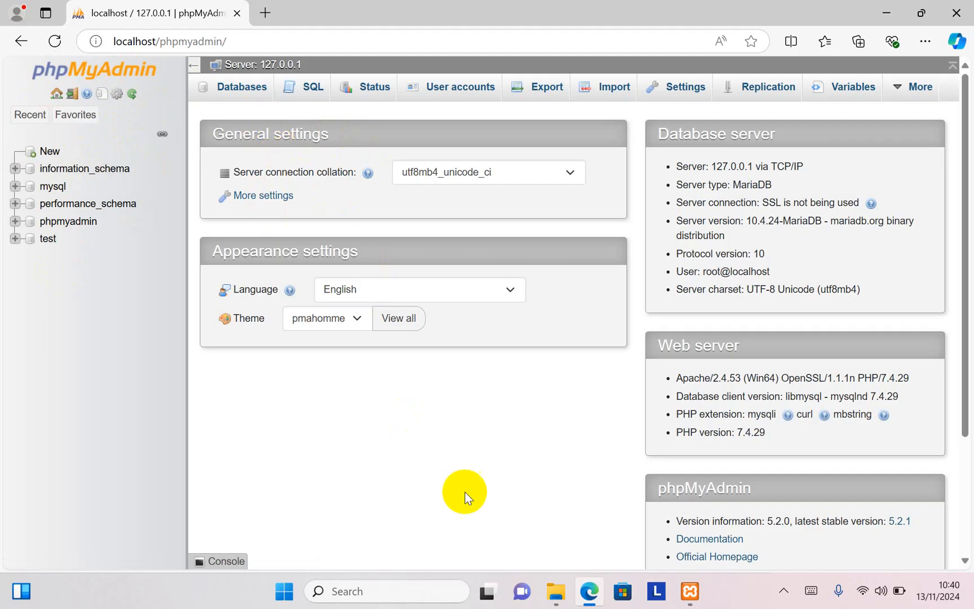
pyautogui.click(558, 601)
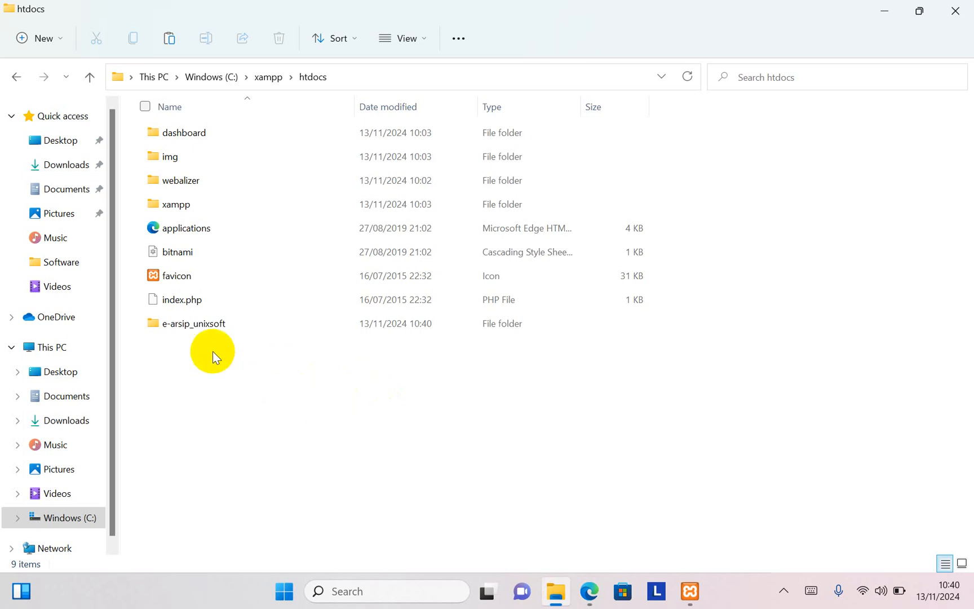
pyautogui.doubleClick(190, 330)
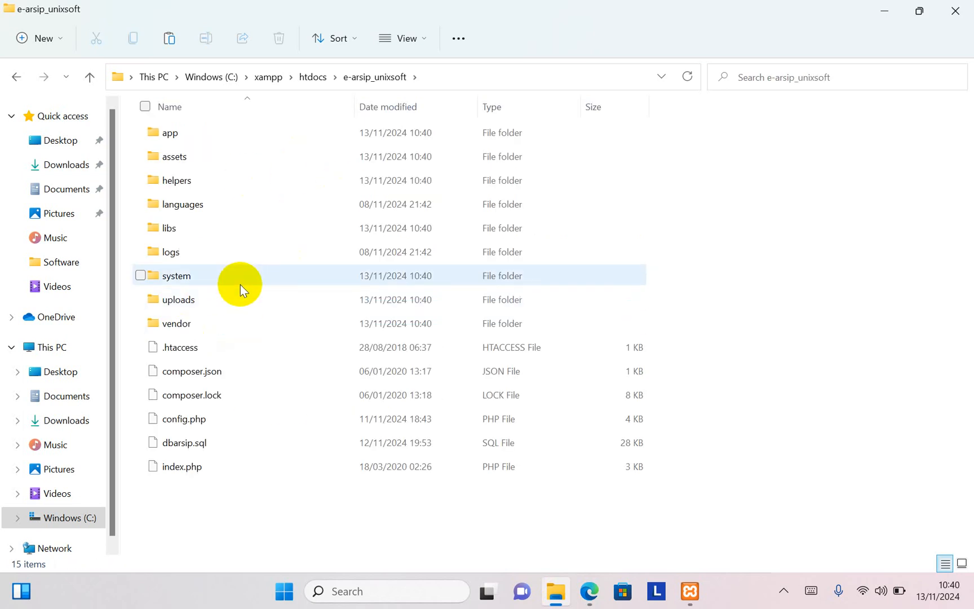
pyautogui.click(179, 447)
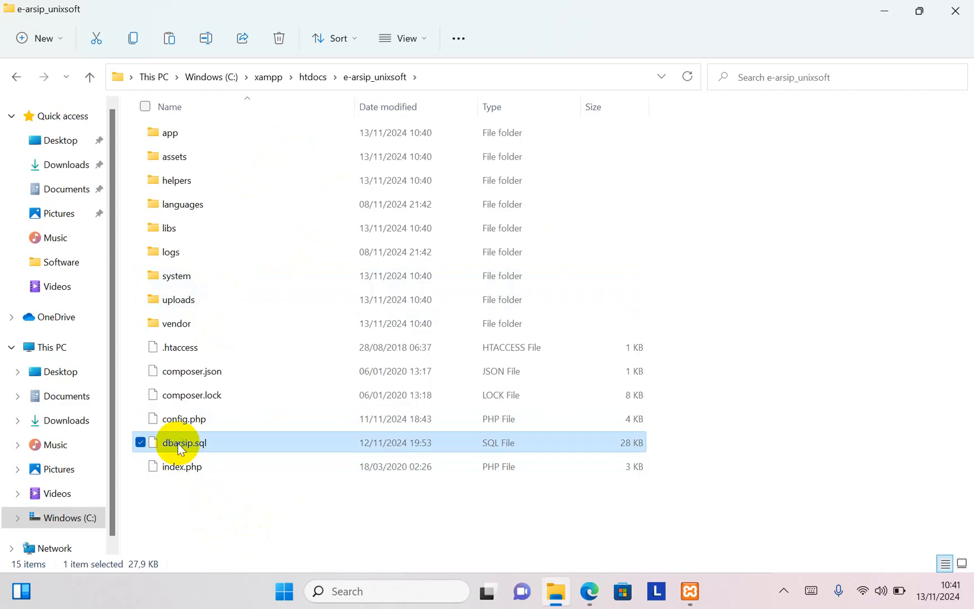
pyautogui.rightClick(179, 447)
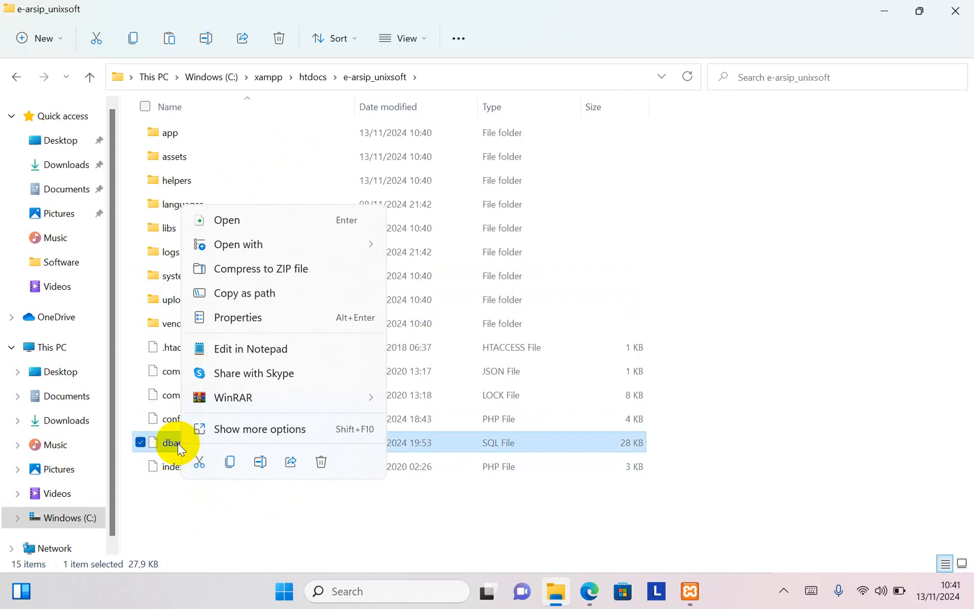
pyautogui.click(260, 461)
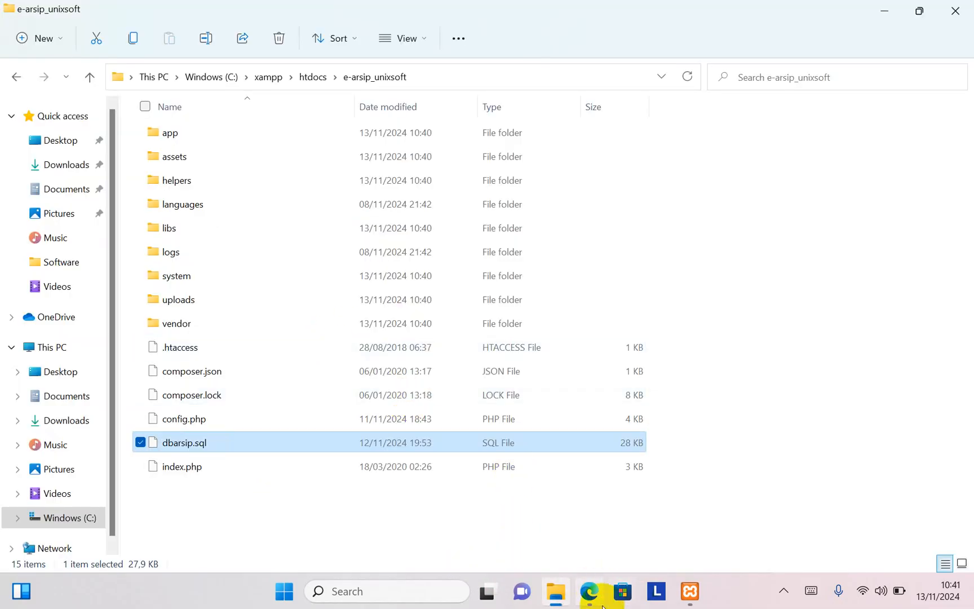
# Step: Switch to phpMyAdmin in Microsoft Edge and create a database named dbarsip with the utf8mb4_general_ci collation
pyautogui.click(590, 592)
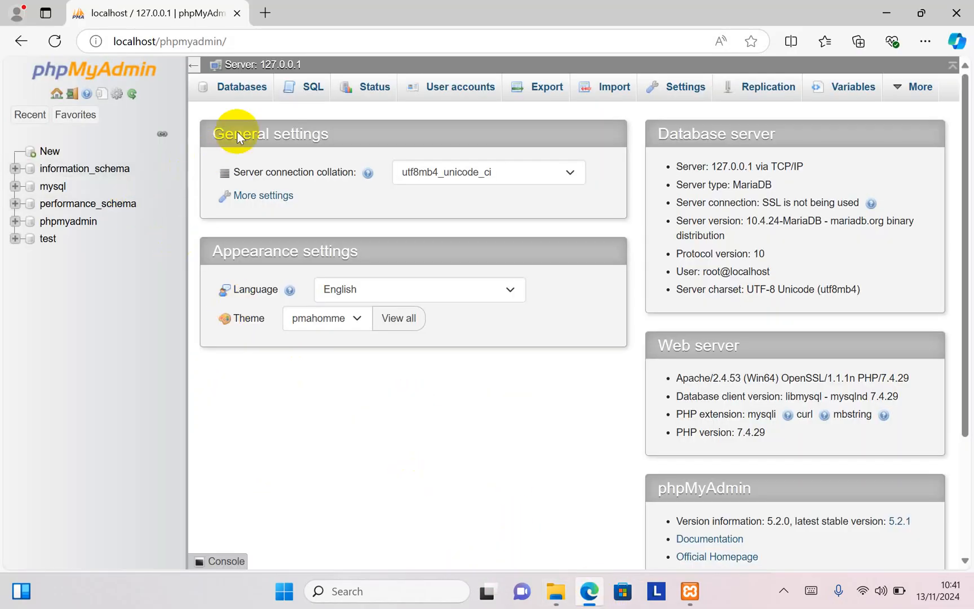
pyautogui.click(242, 92)
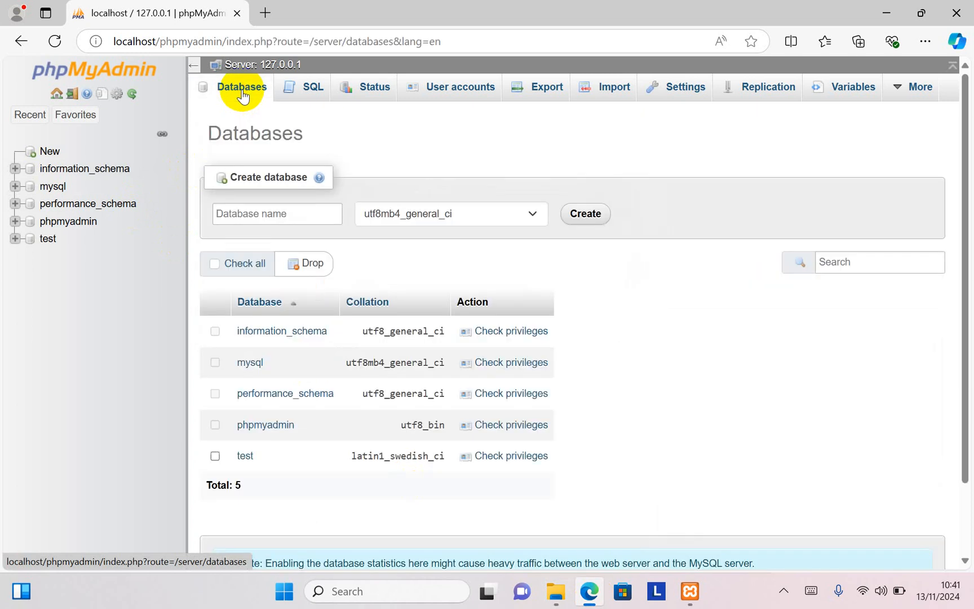
pyautogui.click(239, 218)
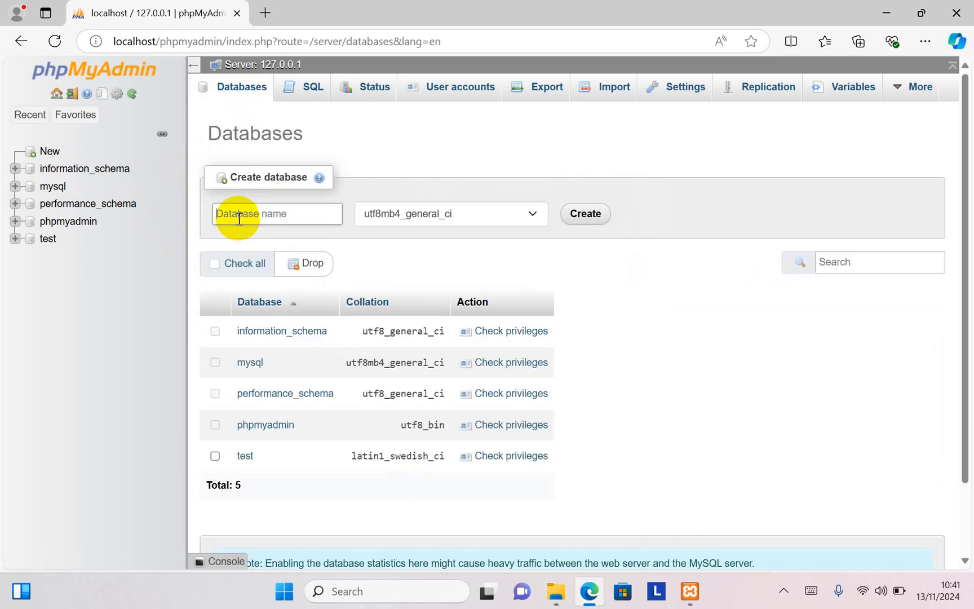
pyautogui.write('dbarsip')
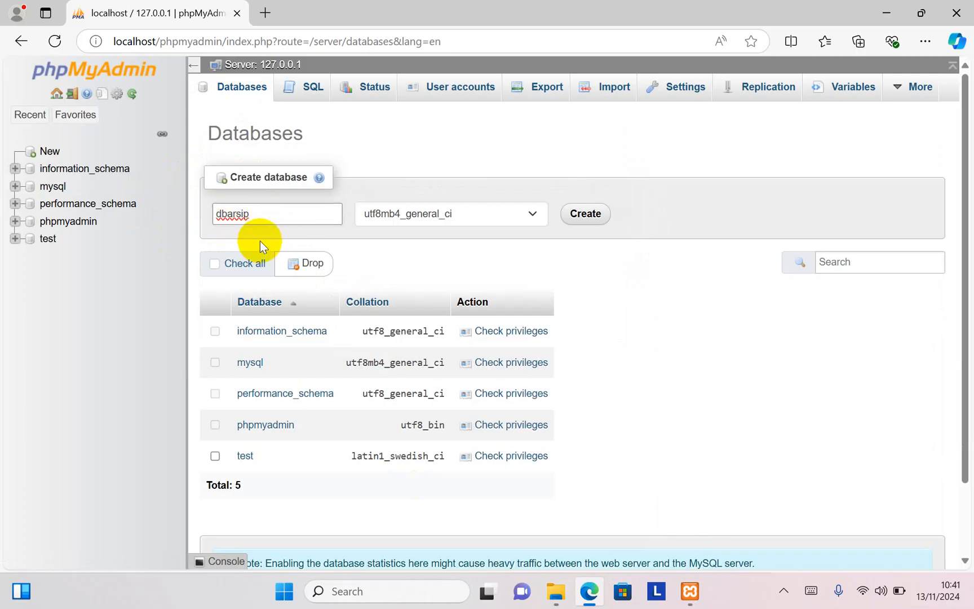
pyautogui.click(585, 217)
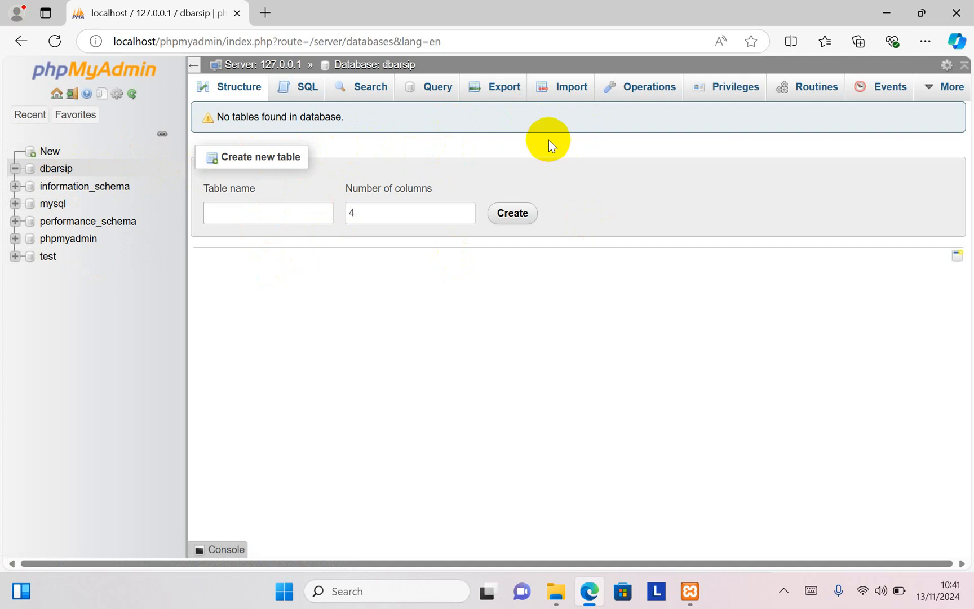
# Step: Import dbarsip.sql from C:\xampp\htdocs\e-arsip_unixsoft into the dbarsip database with the default import options
pyautogui.click(567, 96)
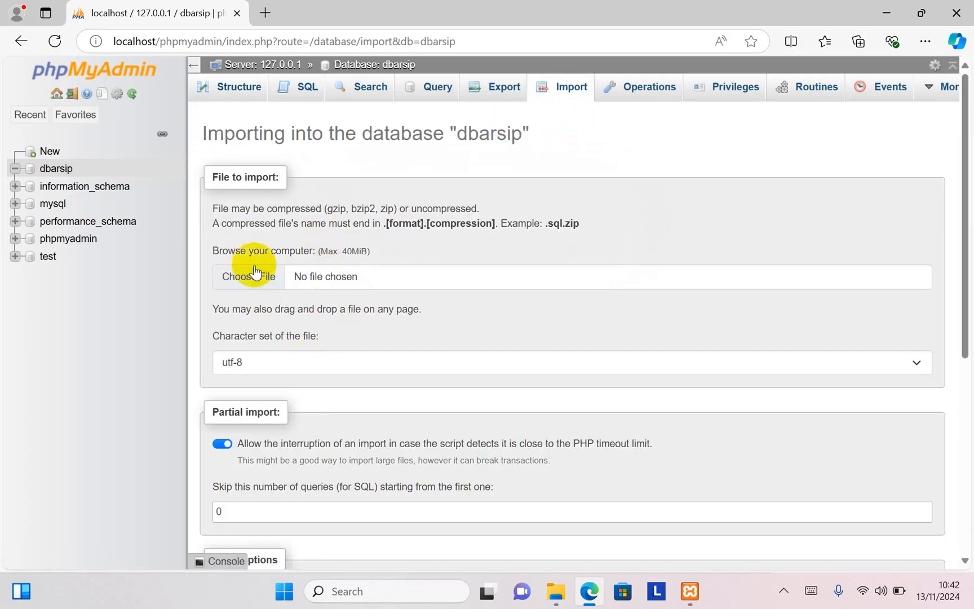
pyautogui.click(251, 277)
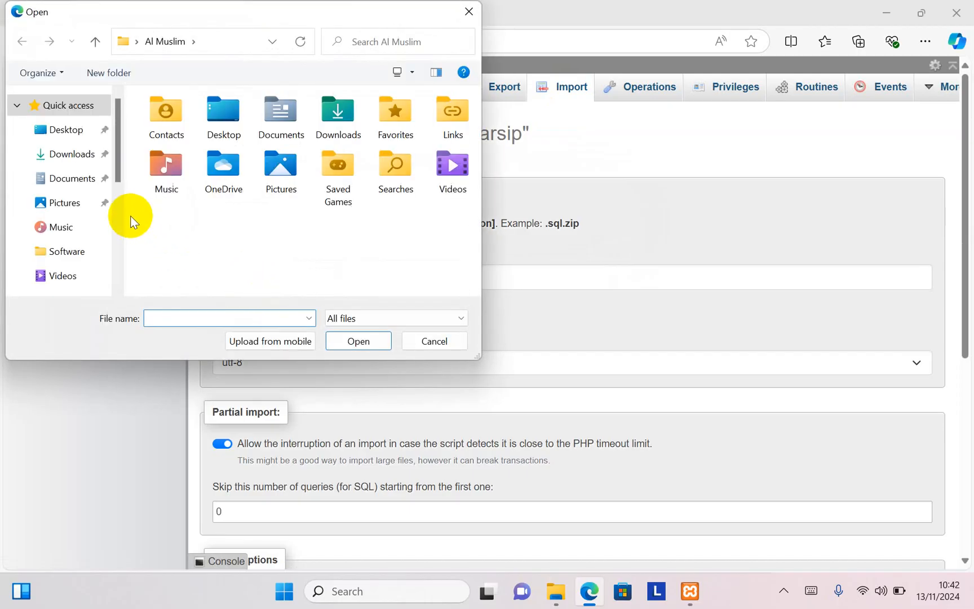
pyautogui.moveTo(114, 165); pyautogui.dragTo(115, 256)
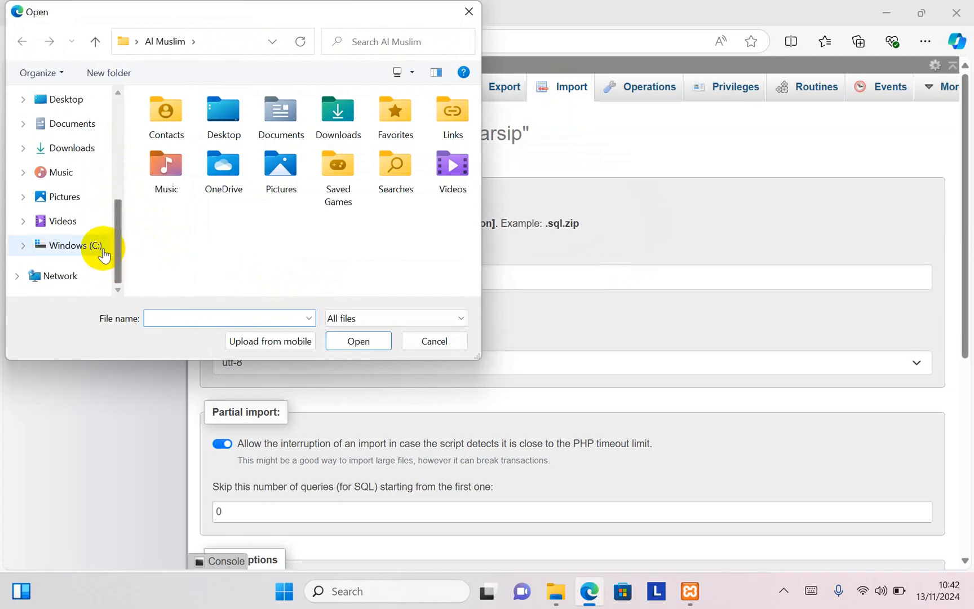
pyautogui.click(93, 252)
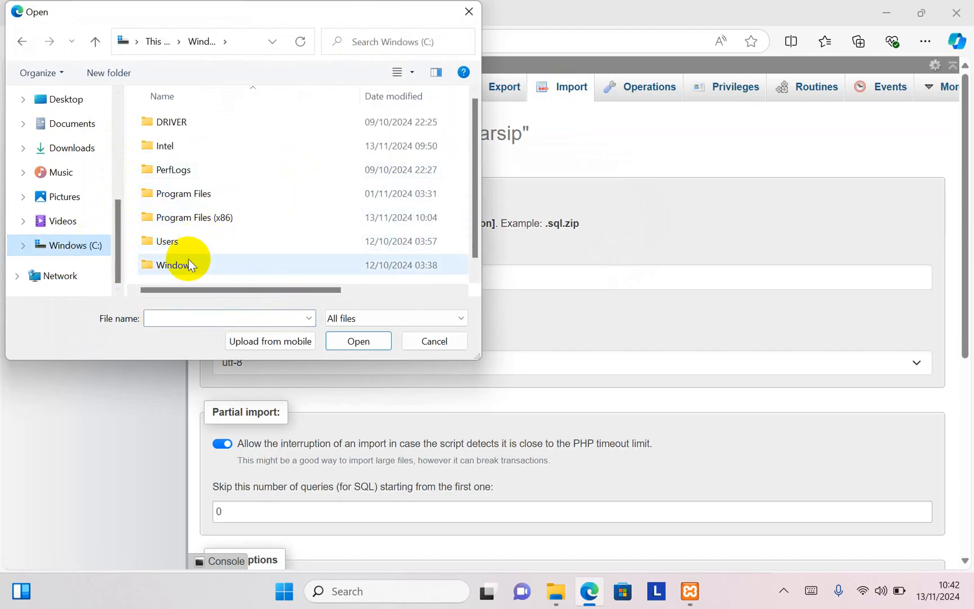
pyautogui.doubleClick(177, 276)
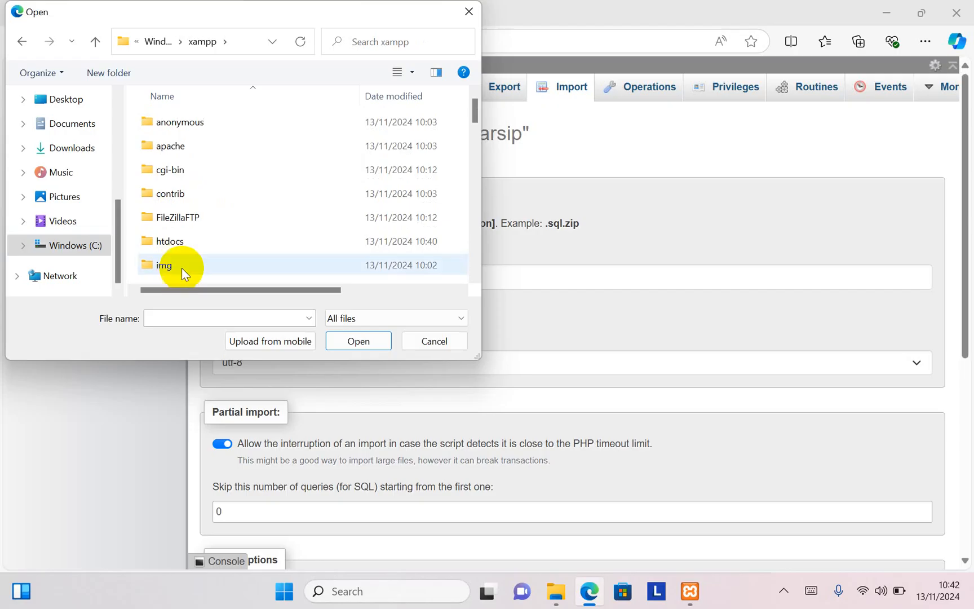
pyautogui.doubleClick(188, 244)
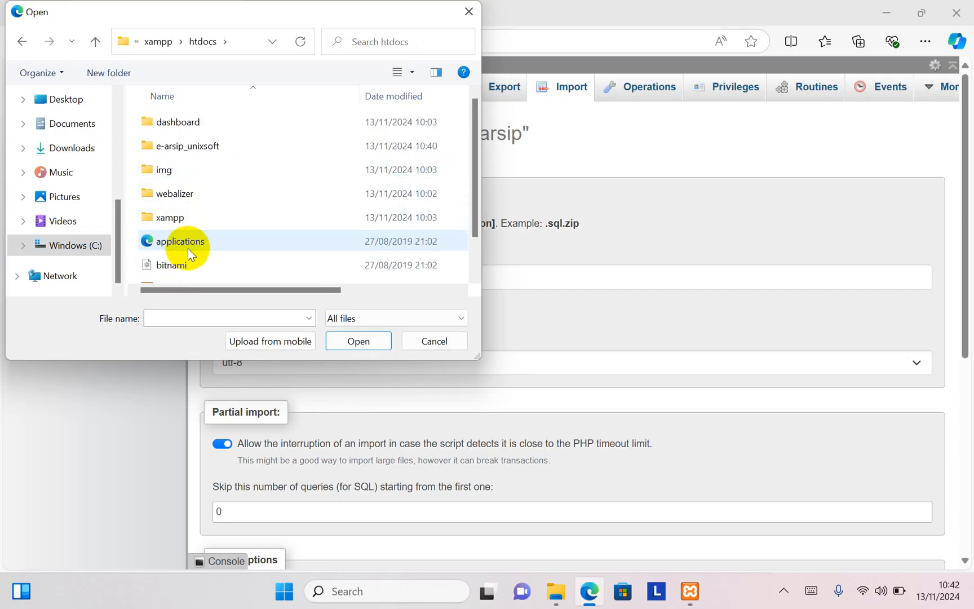
pyautogui.doubleClick(193, 148)
pyautogui.scroll(-1, 212, 172)
pyautogui.scroll(-2, 211, 173)
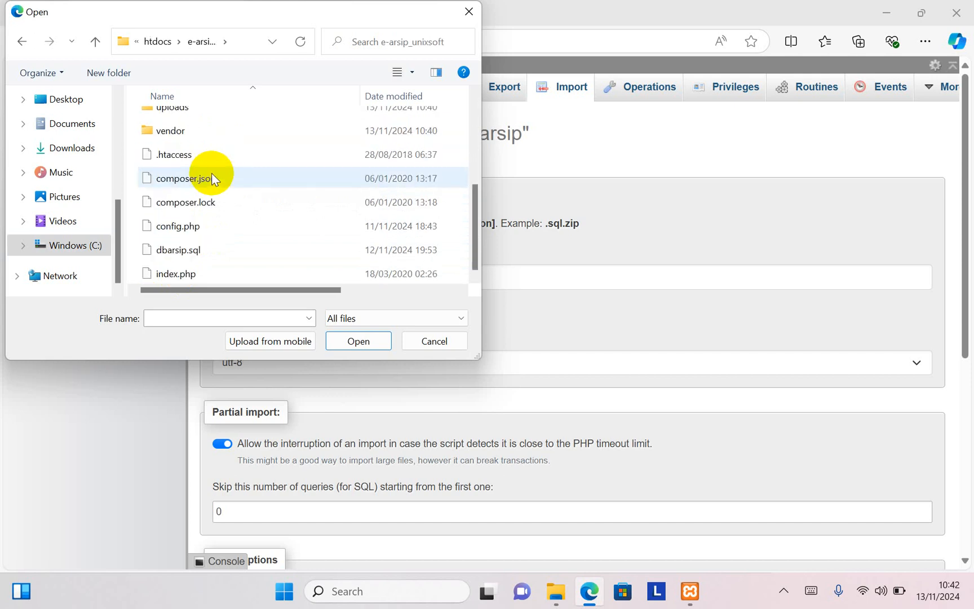
pyautogui.doubleClick(189, 255)
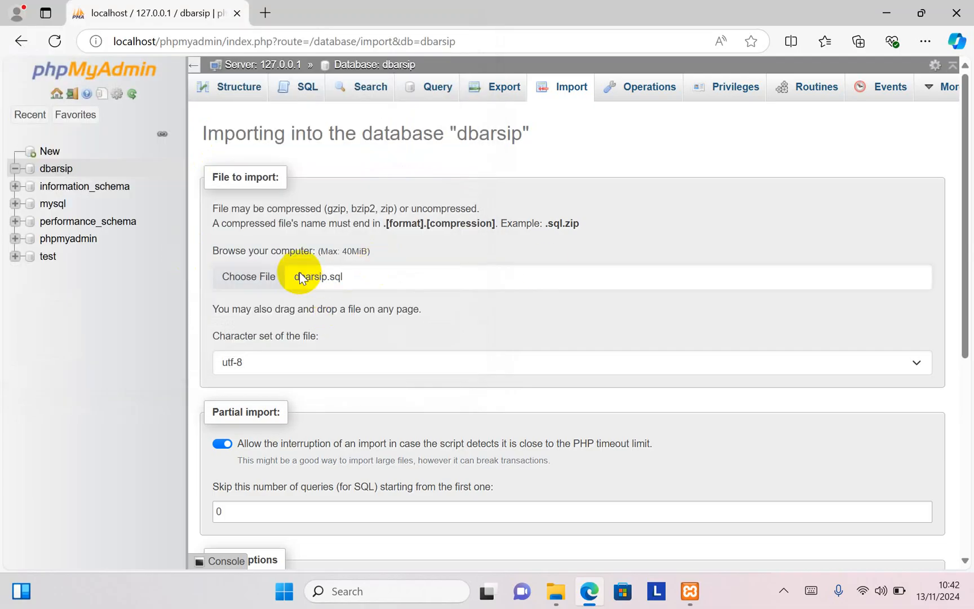
pyautogui.scroll(-5, 373, 285)
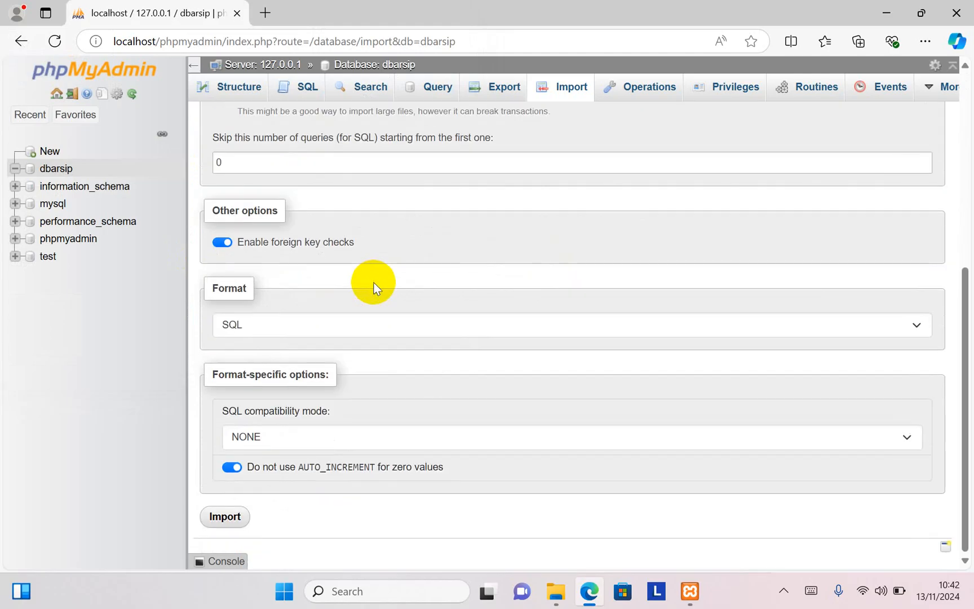
pyautogui.click(224, 519)
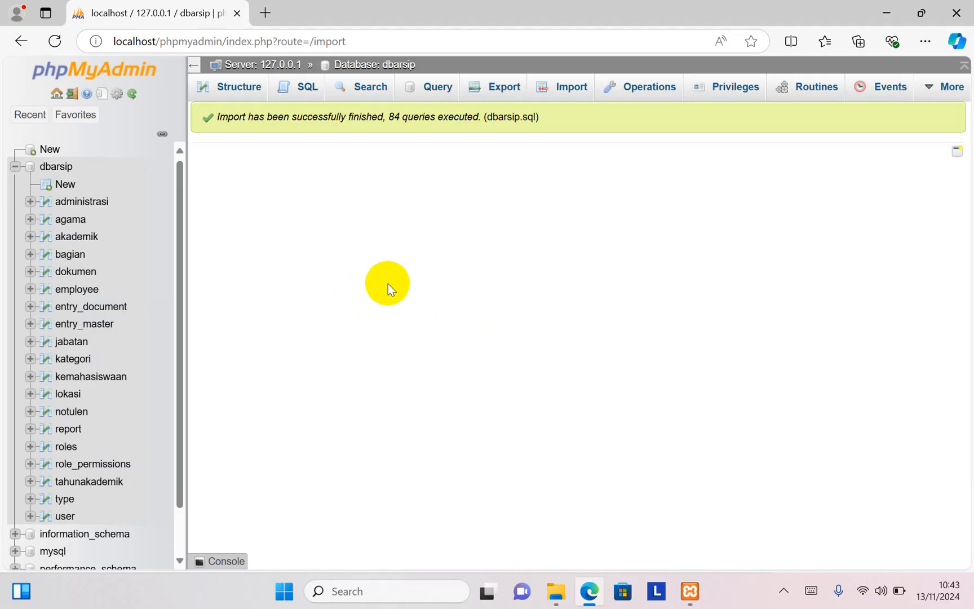
# Step: Open the structure of the dbarsip database and look through its list of imported tables
pyautogui.click(55, 169)
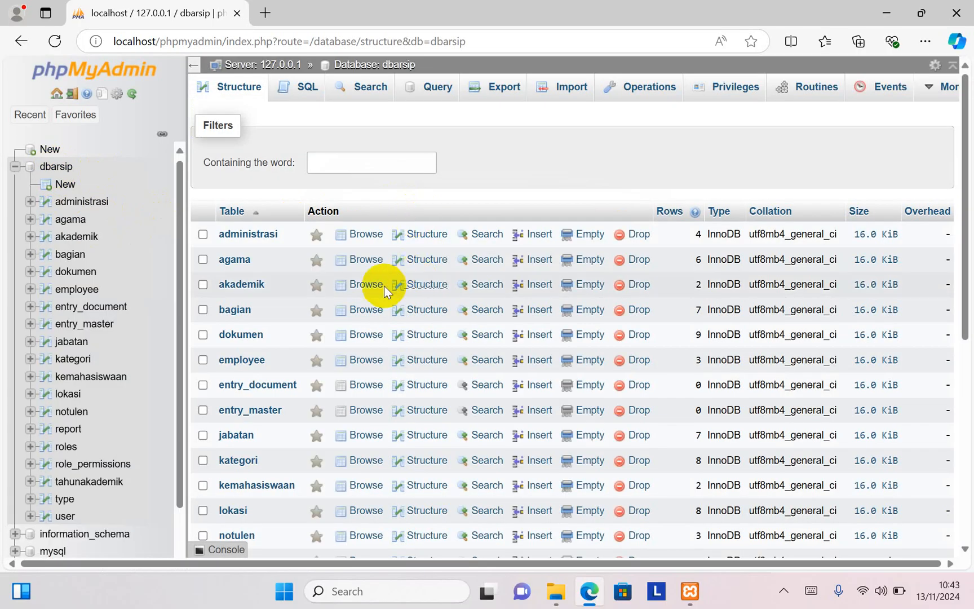
pyautogui.scroll(-6, 376, 323)
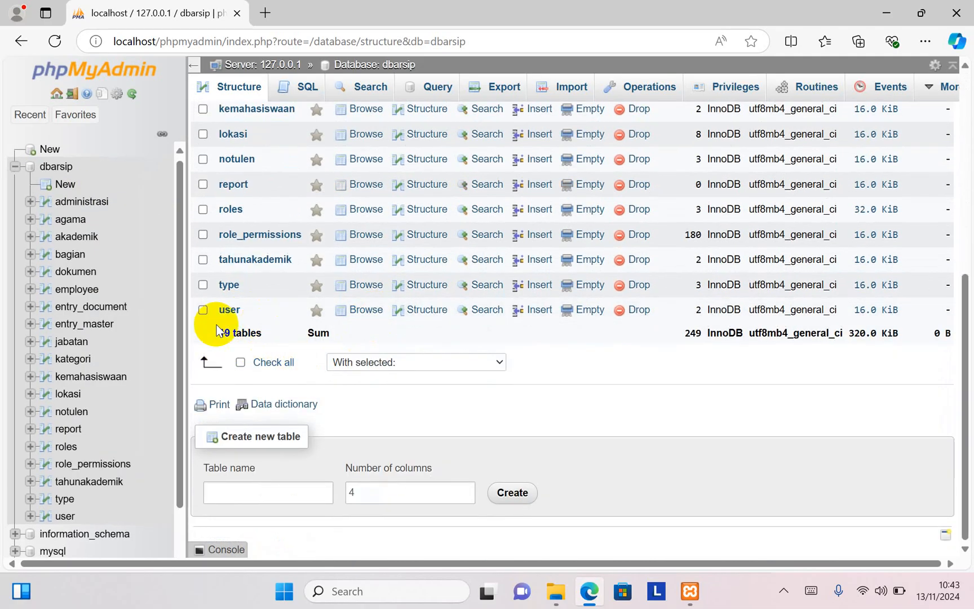
pyautogui.scroll(6, 365, 225)
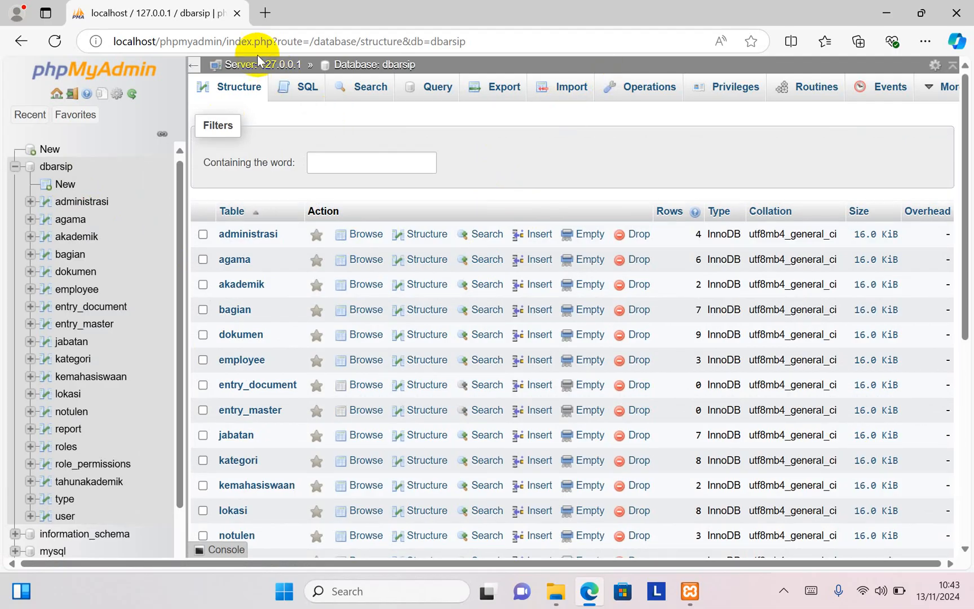
# Step: Open a new browser tab and enter the address localhost/e-arsip_unixsoft/ without loading it
pyautogui.click(267, 13)
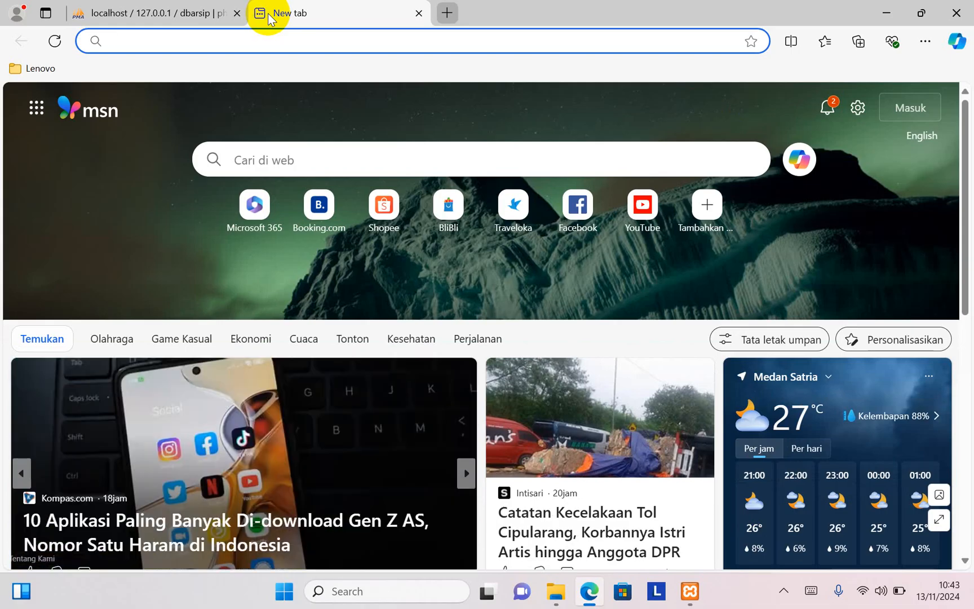
pyautogui.write('loca')
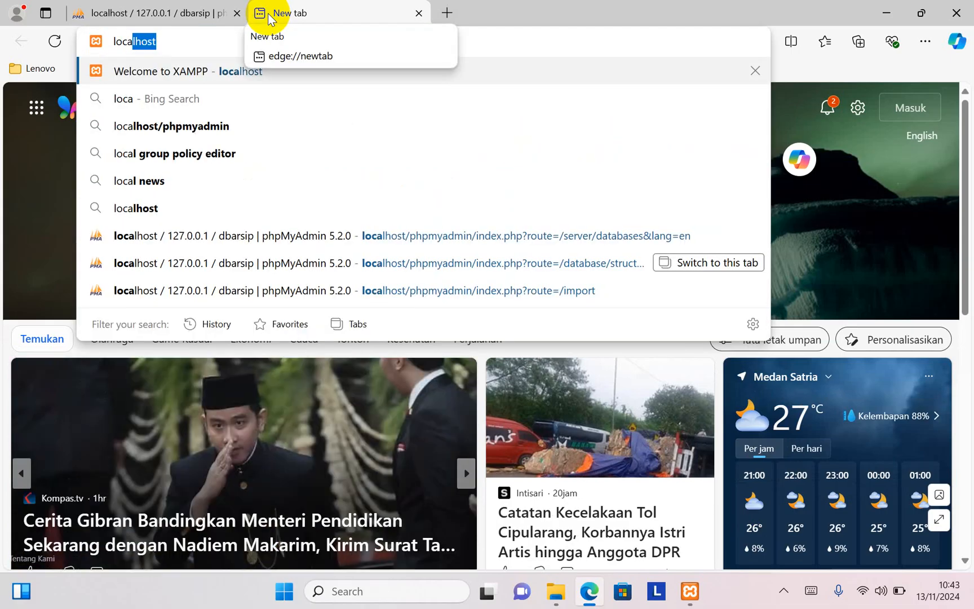
pyautogui.write('lho')
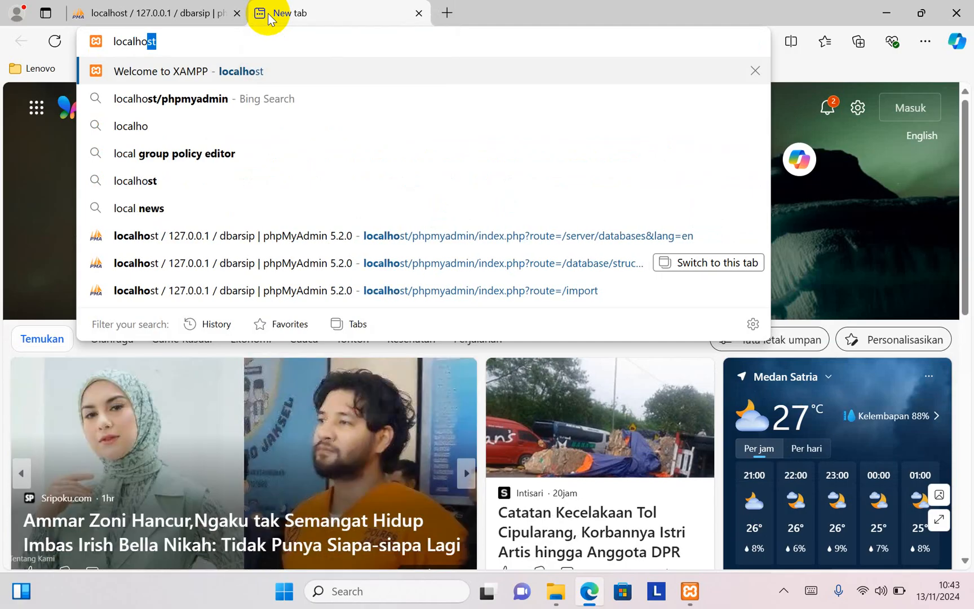
pyautogui.write('st/')
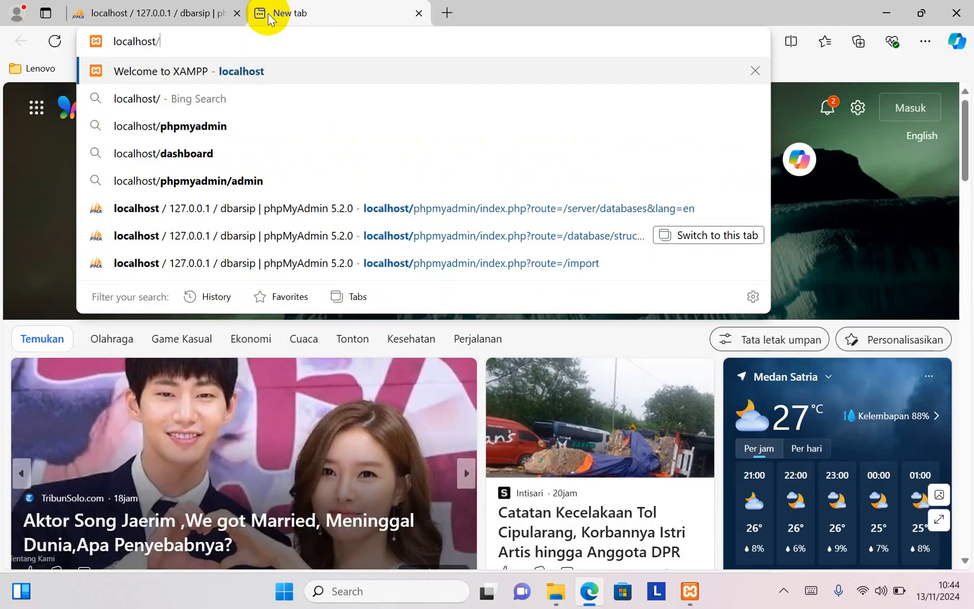
pyautogui.write('e-arsip_')
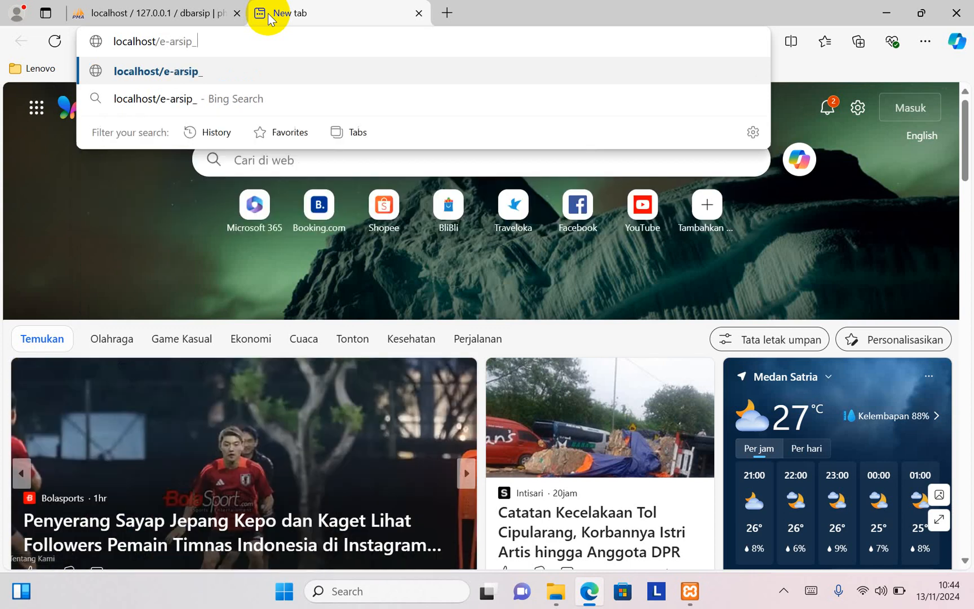
pyautogui.write('uni')
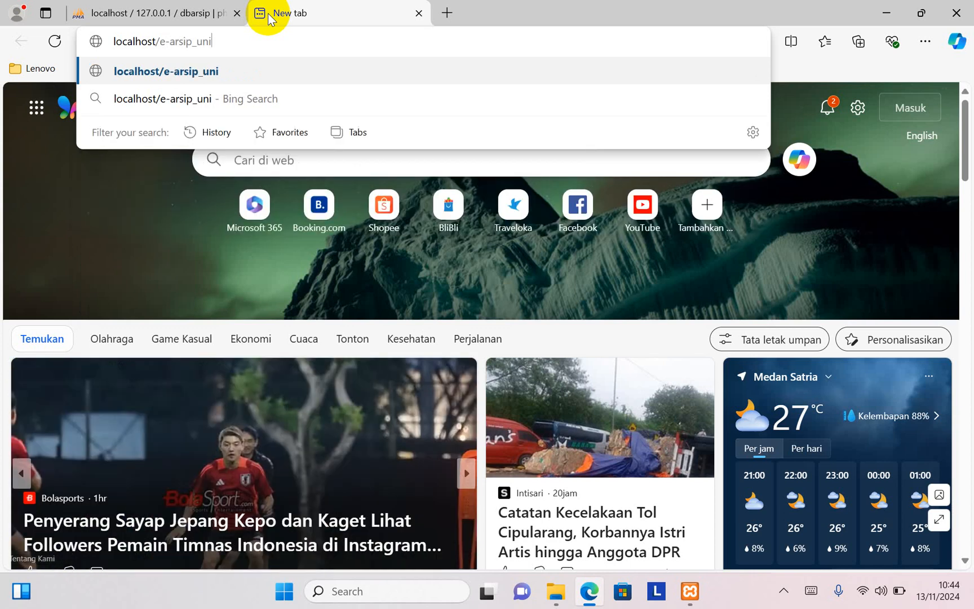
pyautogui.write('xsoft')
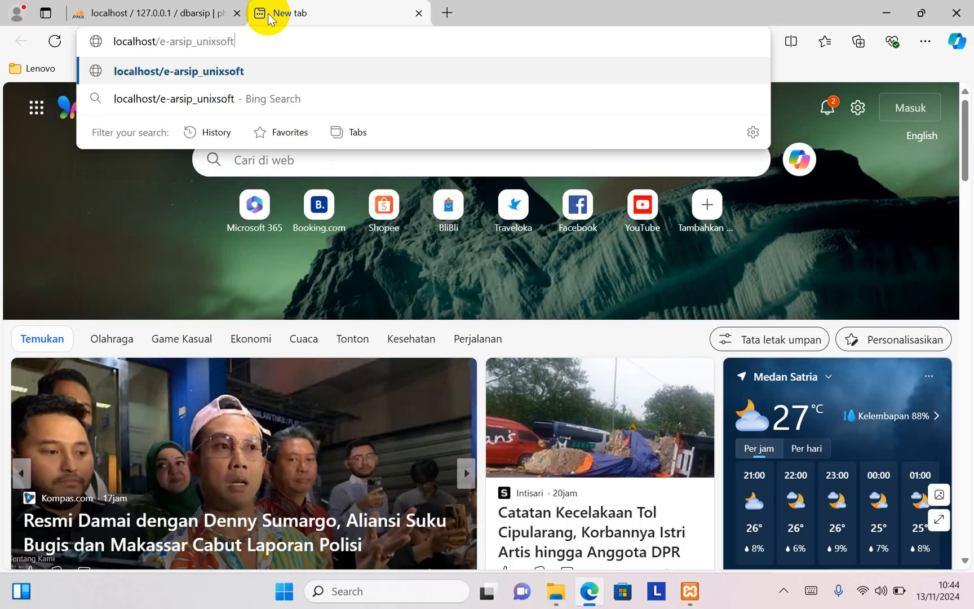
pyautogui.write('/')
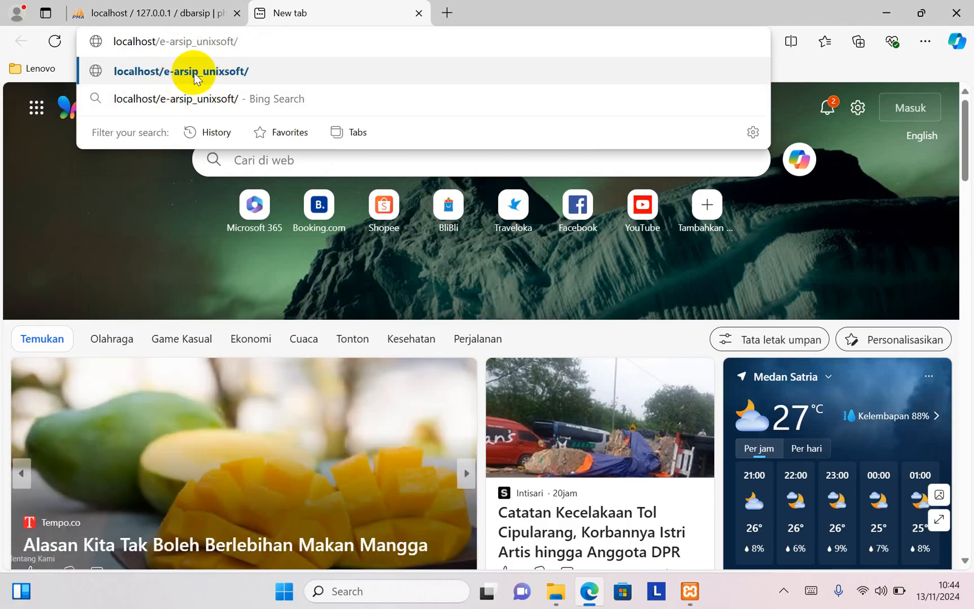
# Step: Check the application's folder name in htdocs in File Explorer, and return to Microsoft Edge to load localhost/e-arsip_unixsoft/
pyautogui.click(561, 601)
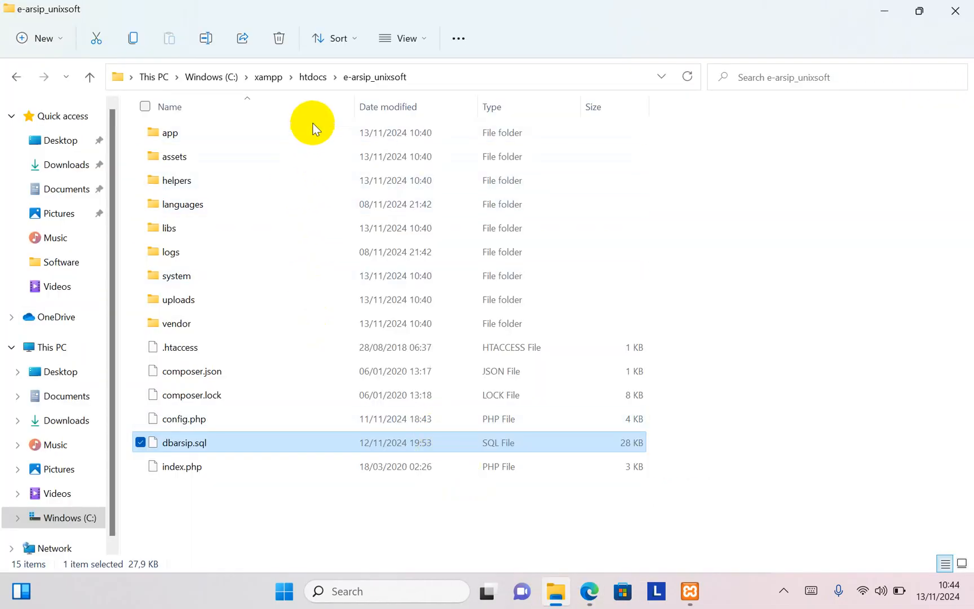
pyautogui.click(311, 79)
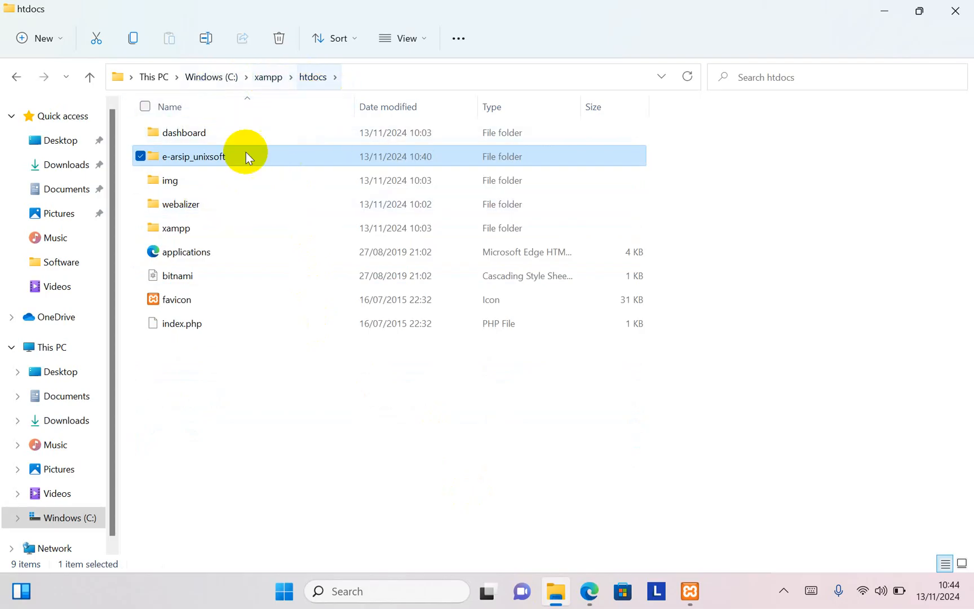
pyautogui.moveTo(194, 165)
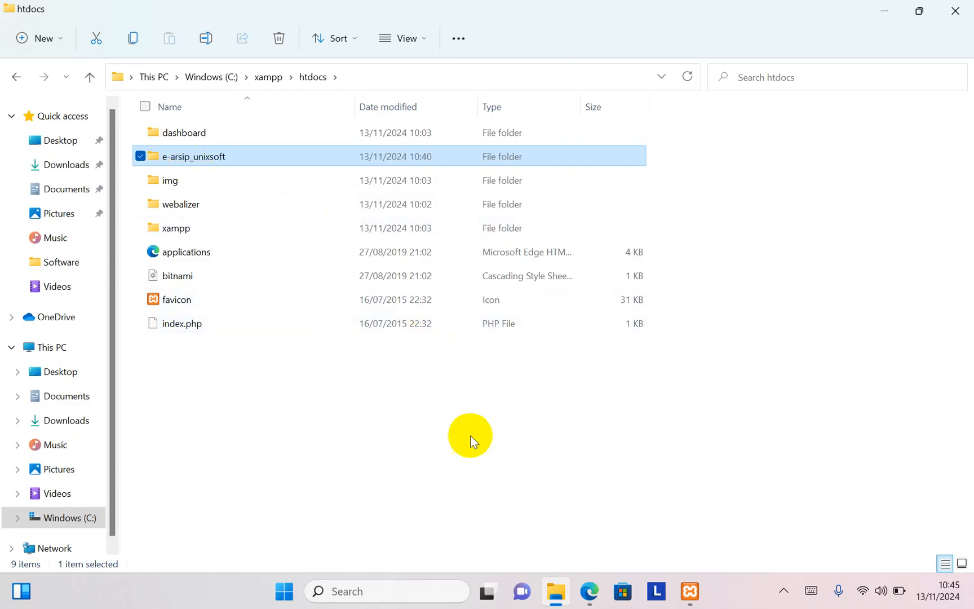
pyautogui.click(589, 589)
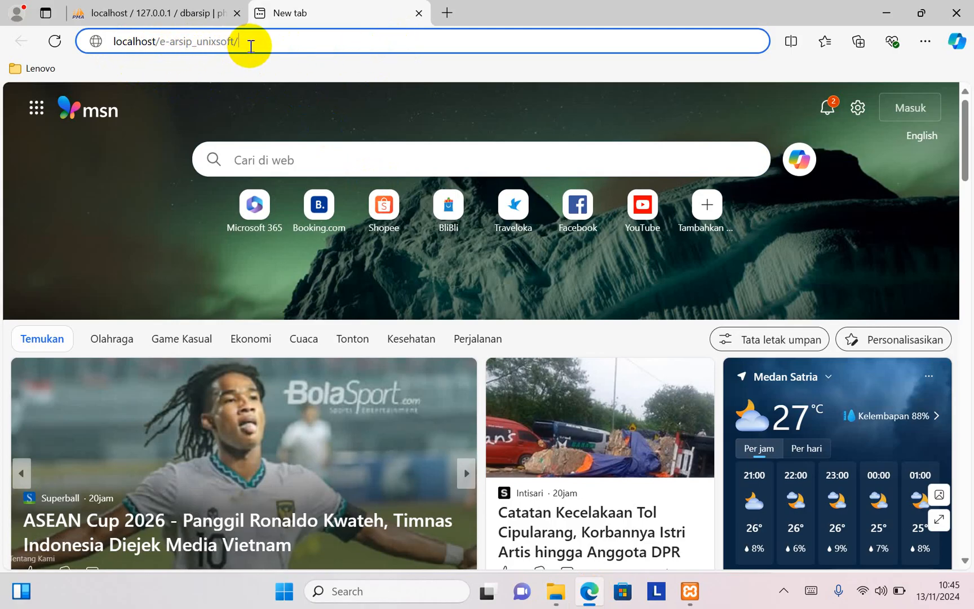
pyautogui.press('Return')
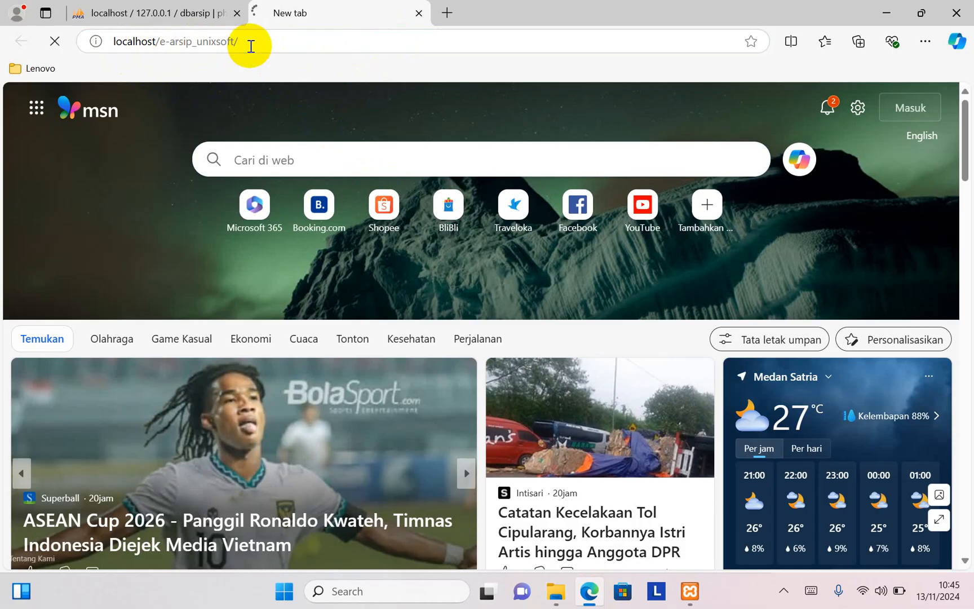